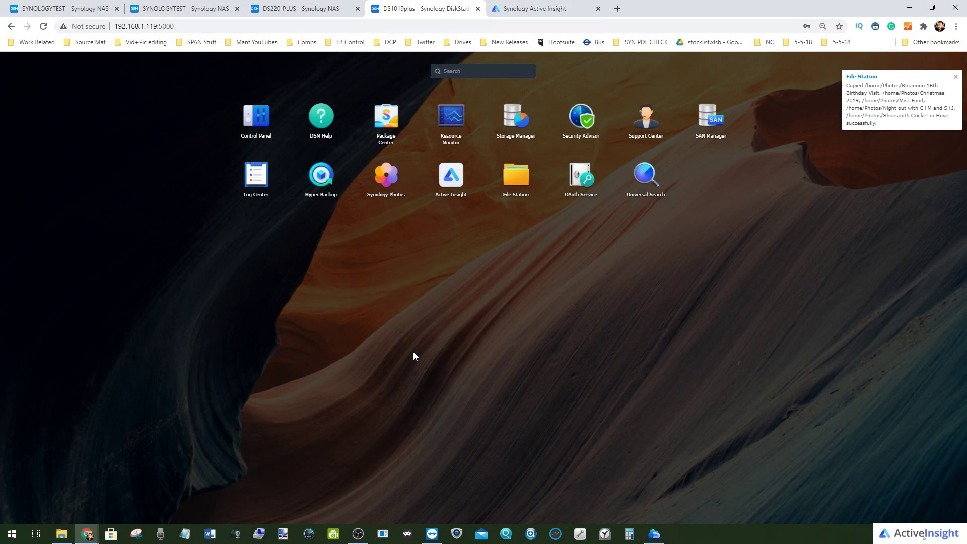
# Step: Bring up the Synology Active Insight browser tab showing its Subscription page
pyautogui.click(553, 8)
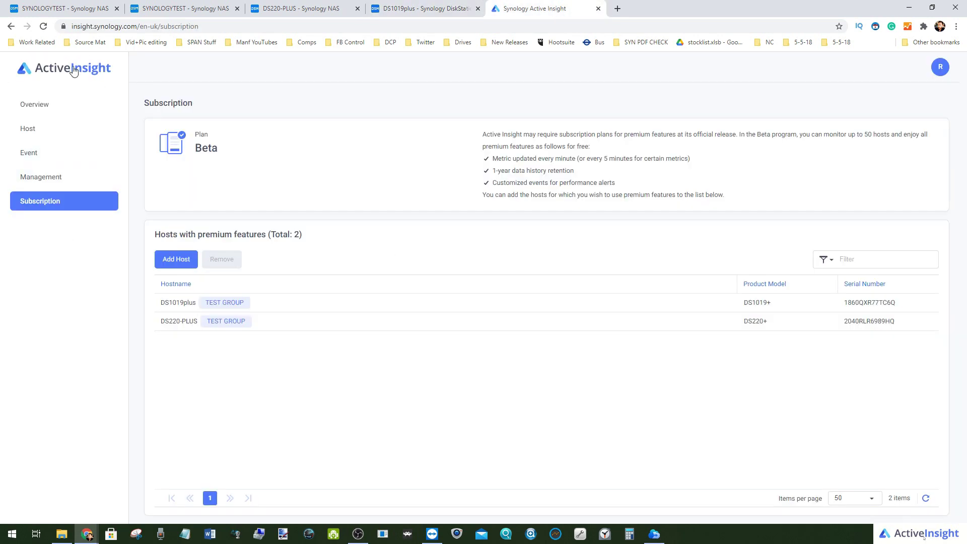
# Step: Go back to the DS1019plus DiskStation Manager tab with its installed apps menu
pyautogui.click(418, 6)
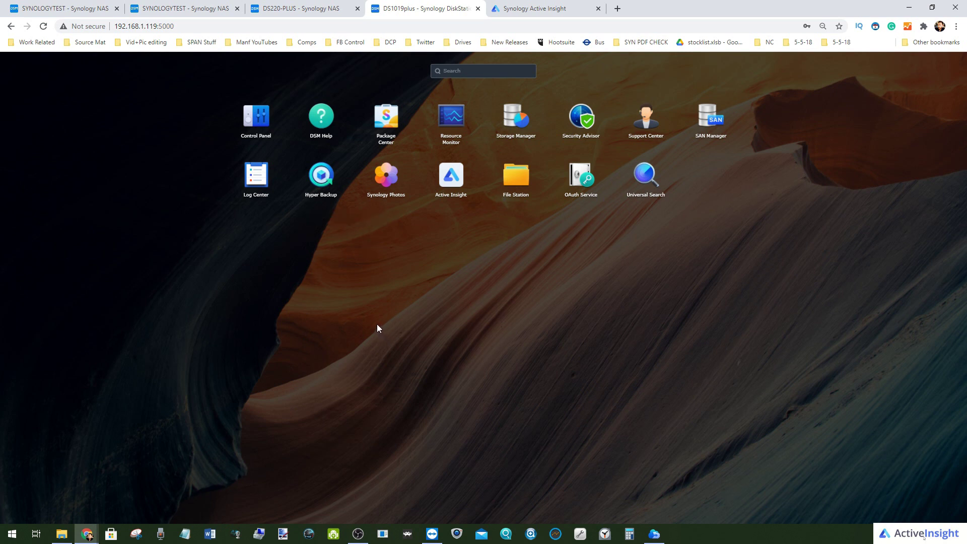
# Step: Show the Active Insight Host page listing DS1019plus and DS220-PLUS with live figures
pyautogui.click(515, 8)
pyautogui.click(54, 130)
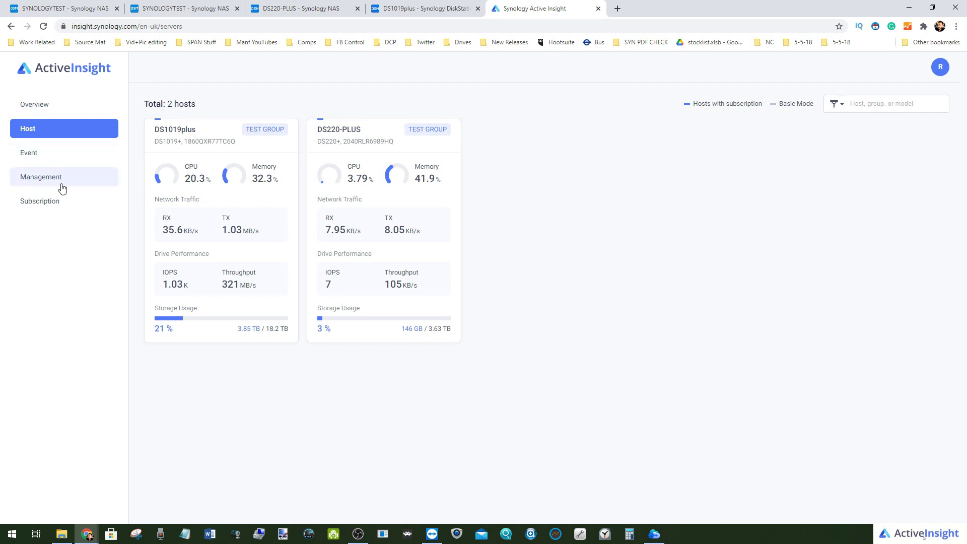
# Step: Review the Beta subscription plan and premium hosts, then return to DS1019plus
pyautogui.click(43, 201)
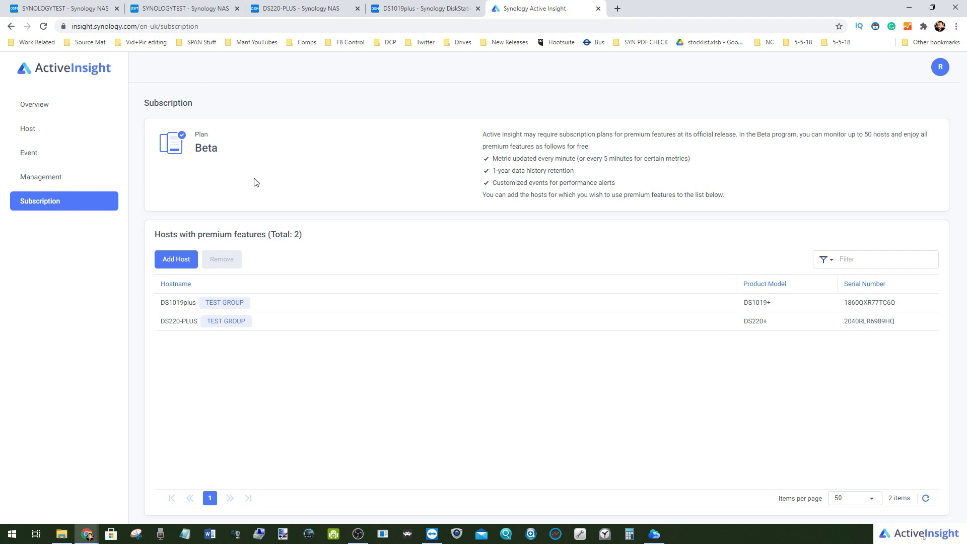
pyautogui.click(390, 4)
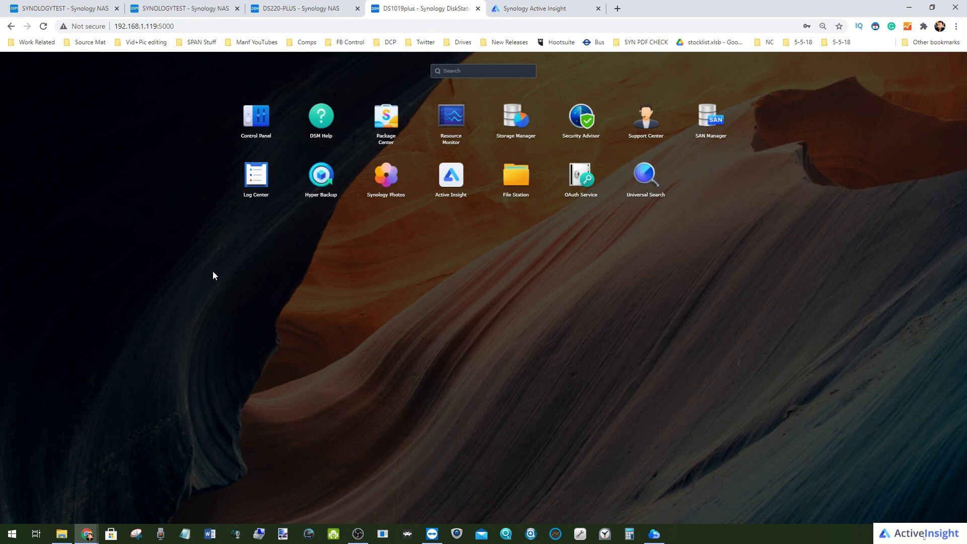
# Step: Open File Station and browse all installed apps on the DS1019plus desktop
pyautogui.click(529, 179)
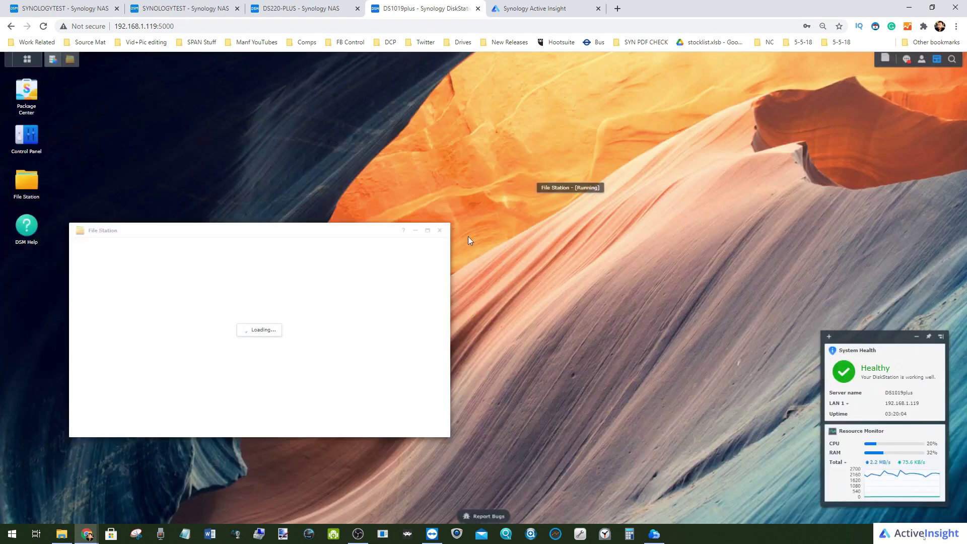
pyautogui.click(27, 60)
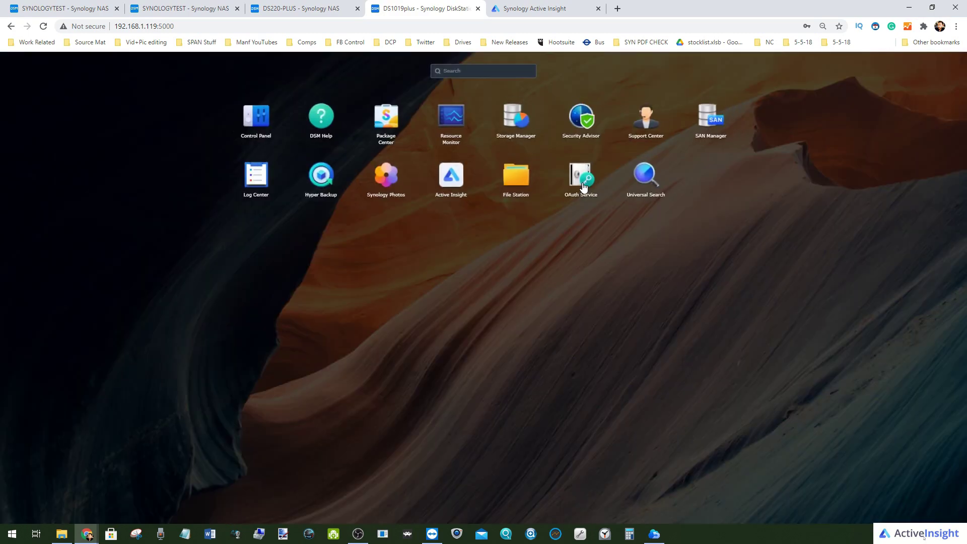
pyautogui.click(519, 179)
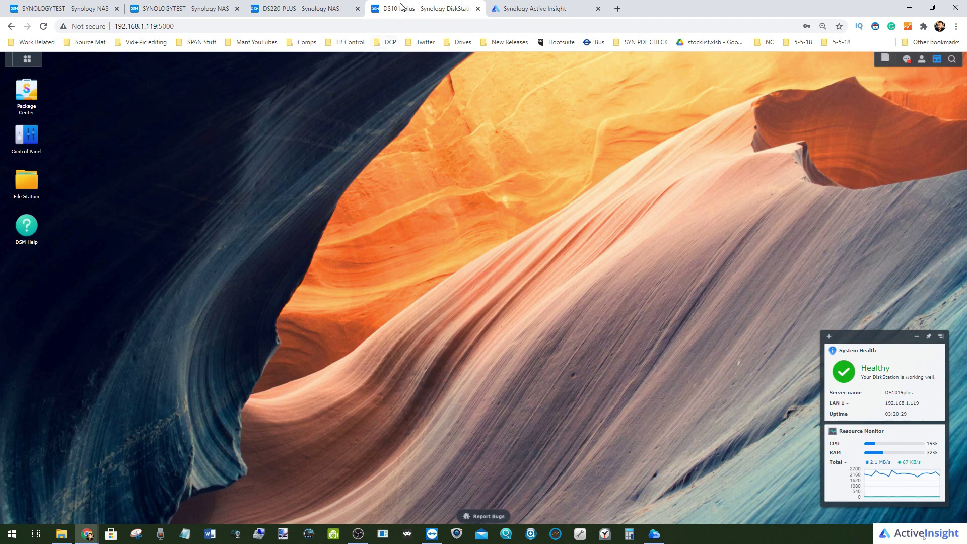
# Step: Check the DS220-PLUS and SYNOLOGYTEST NAS tabs, coming back to Active Insight
pyautogui.click(276, 9)
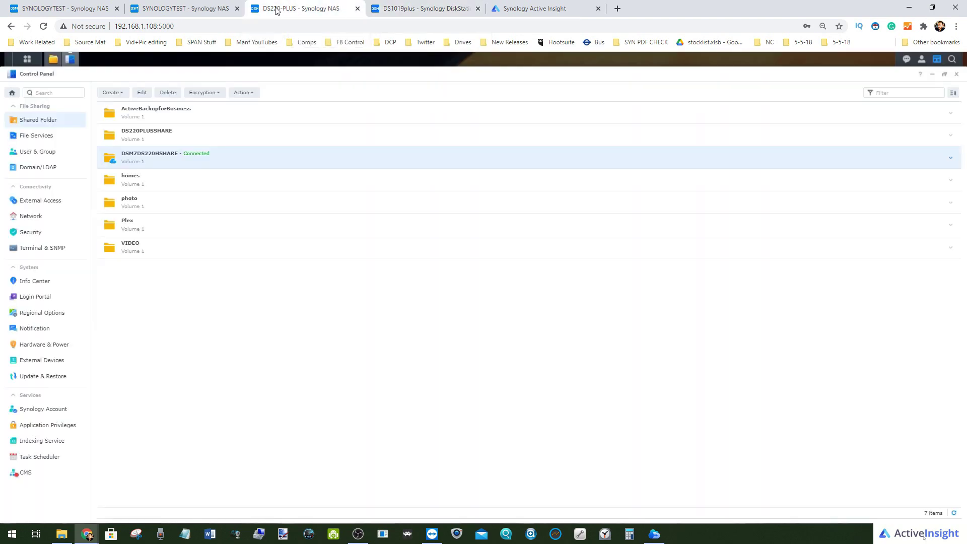
pyautogui.click(424, 9)
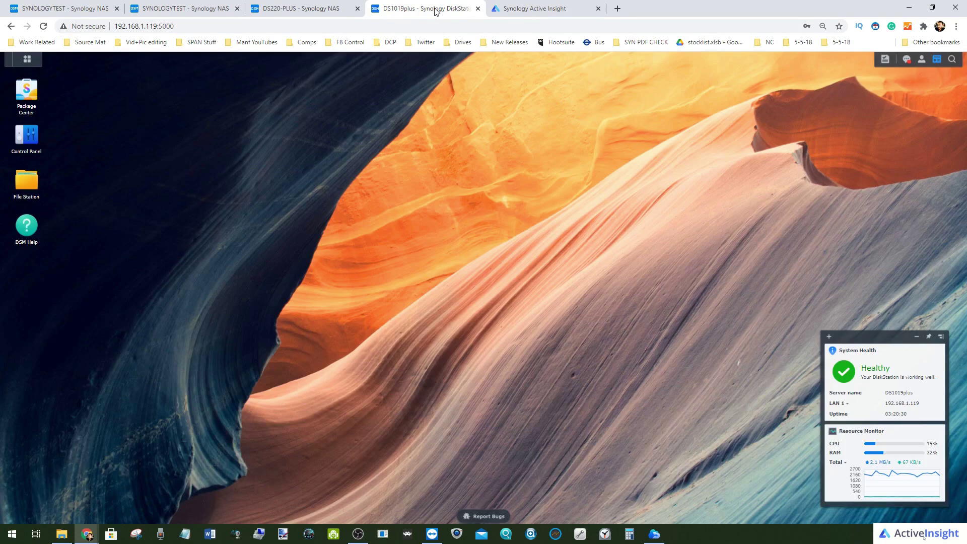
pyautogui.click(535, 9)
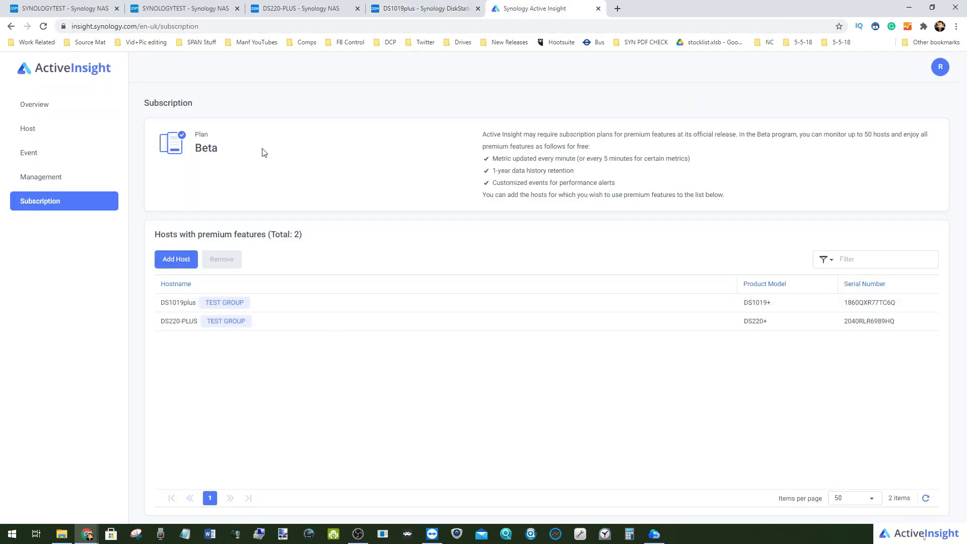
pyautogui.click(103, 9)
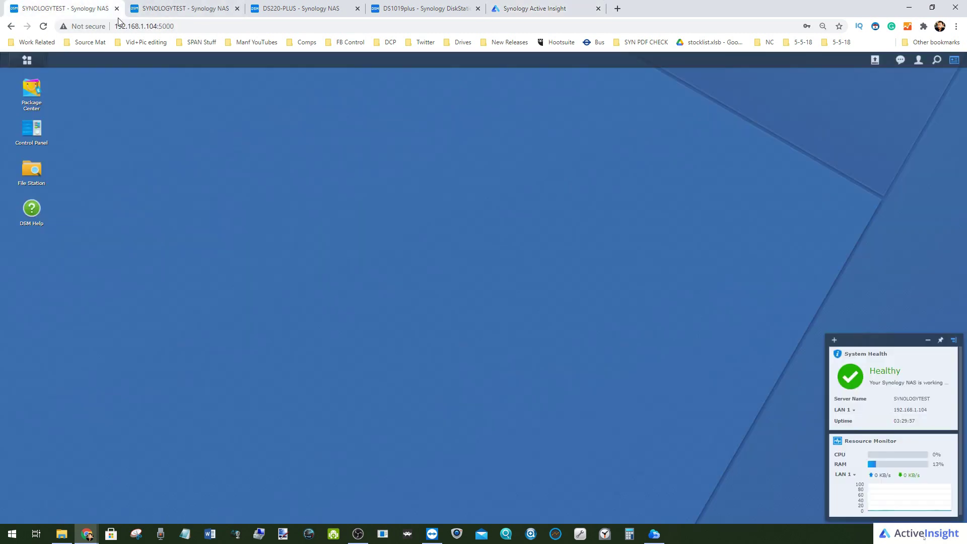
pyautogui.click(417, 5)
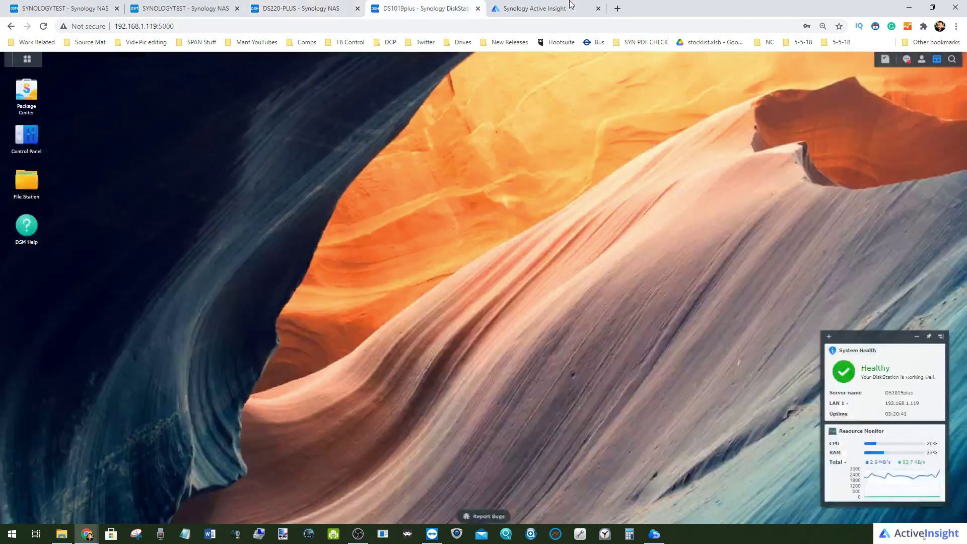
pyautogui.click(535, 8)
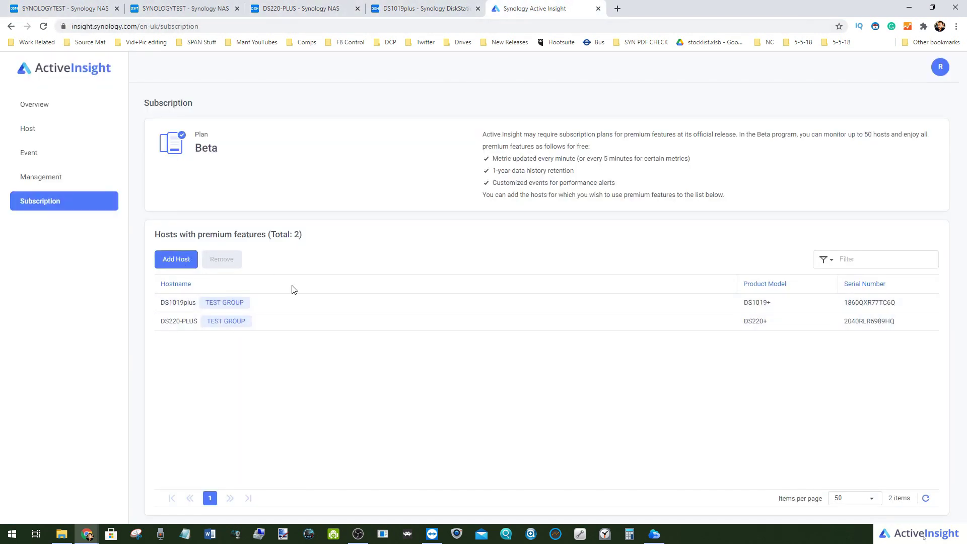
# Step: Open the Active Insight host list and the DS1019plus host details
pyautogui.click(73, 127)
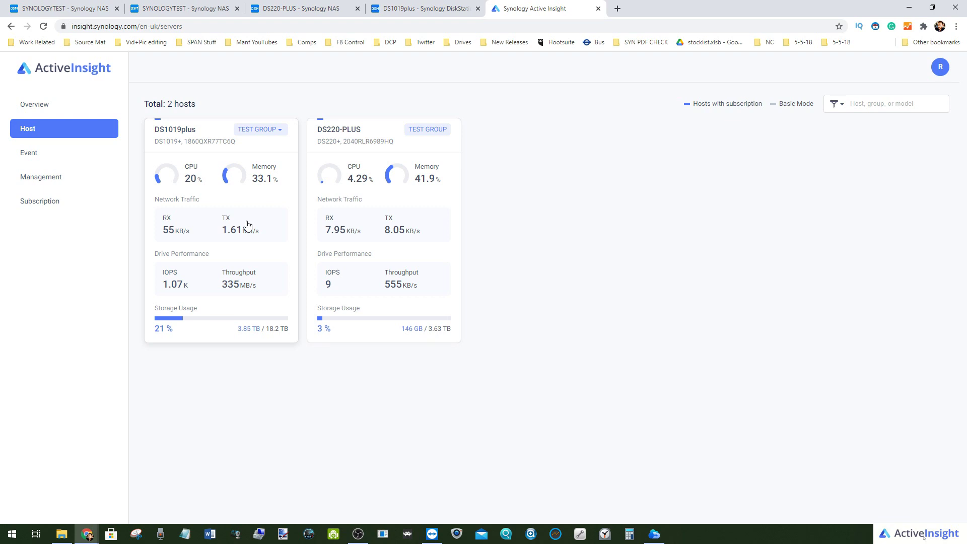
pyautogui.click(137, 29)
pyautogui.click(137, 29)
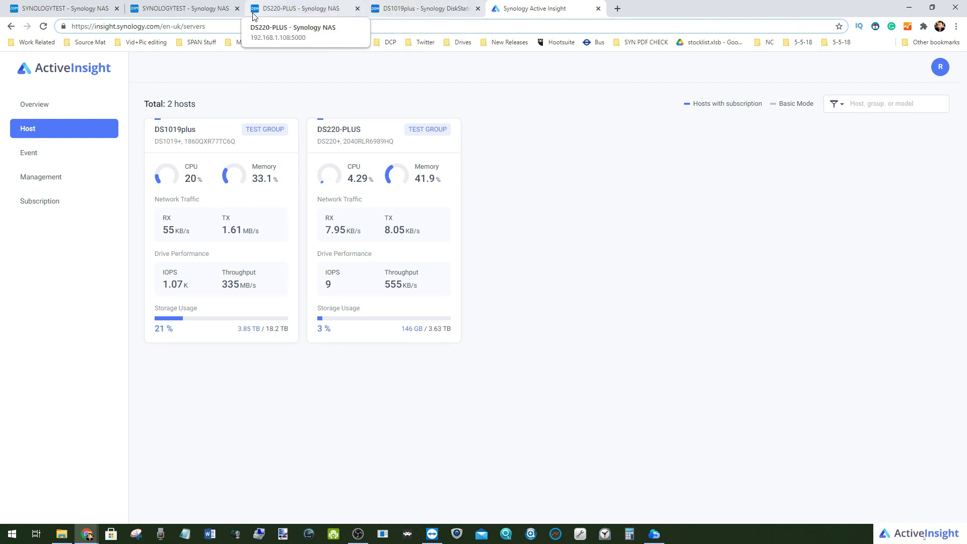
pyautogui.click(382, 16)
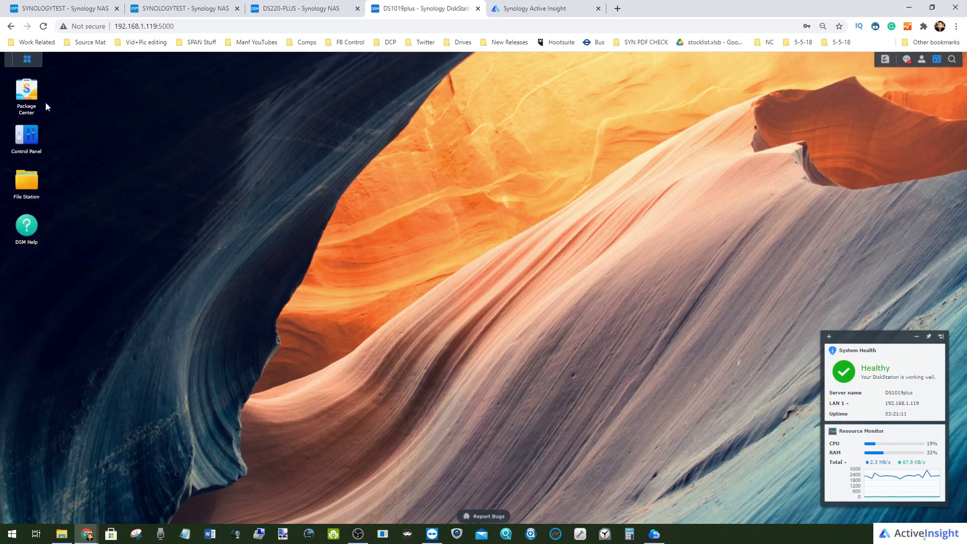
pyautogui.click(30, 63)
pyautogui.click(462, 171)
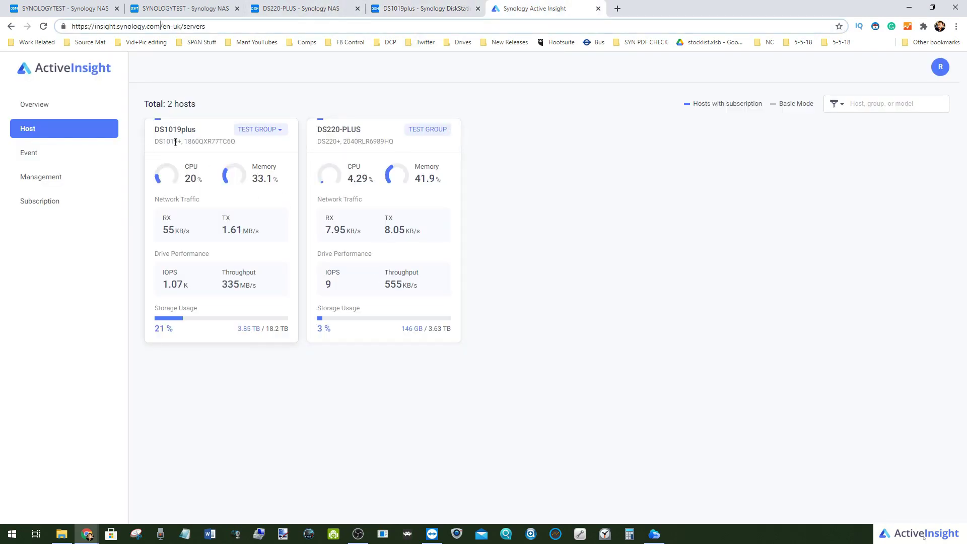
pyautogui.click(208, 137)
# Step: Show 1 Week of CPU history in Resource Monitor, then view DS1019plus performance charts in Active Insight
pyautogui.click(401, 7)
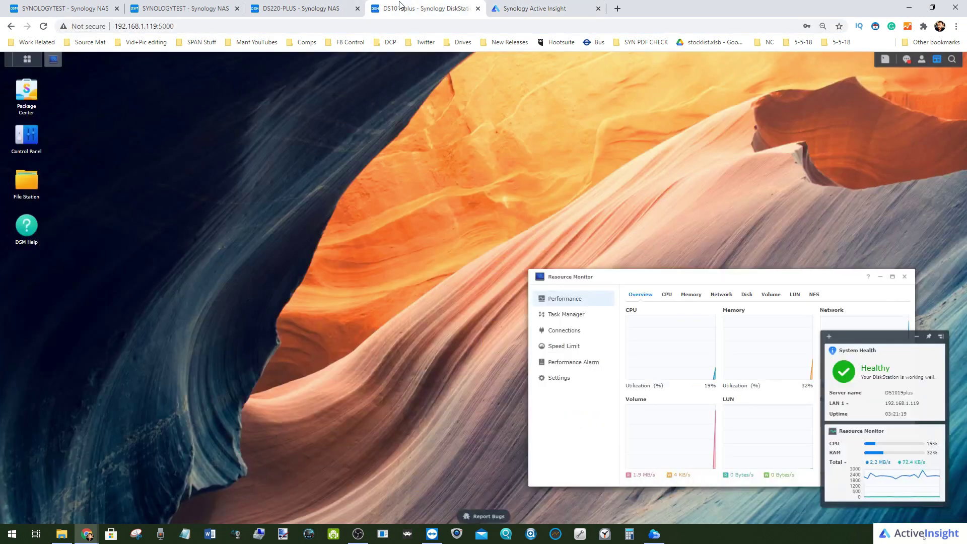
pyautogui.moveTo(753, 276); pyautogui.dragTo(416, 115)
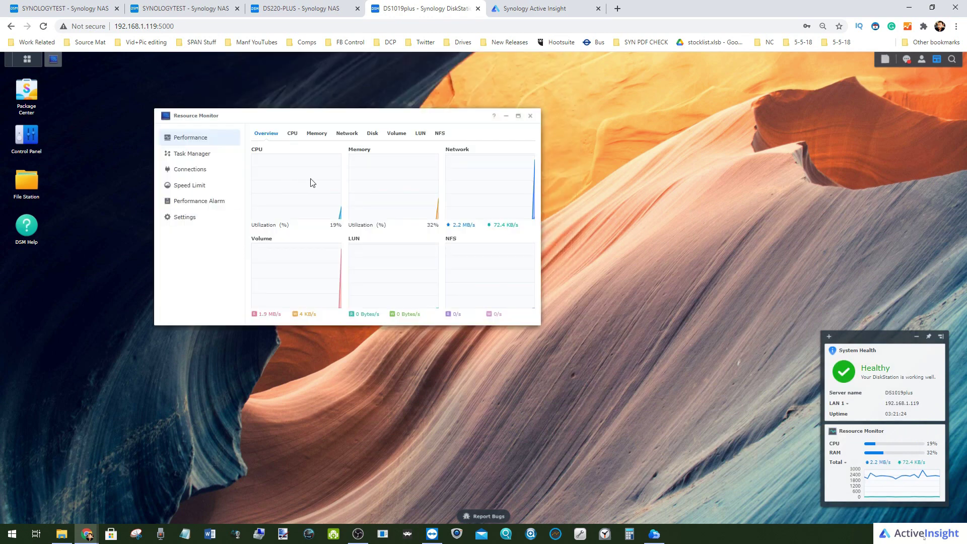
pyautogui.click(293, 134)
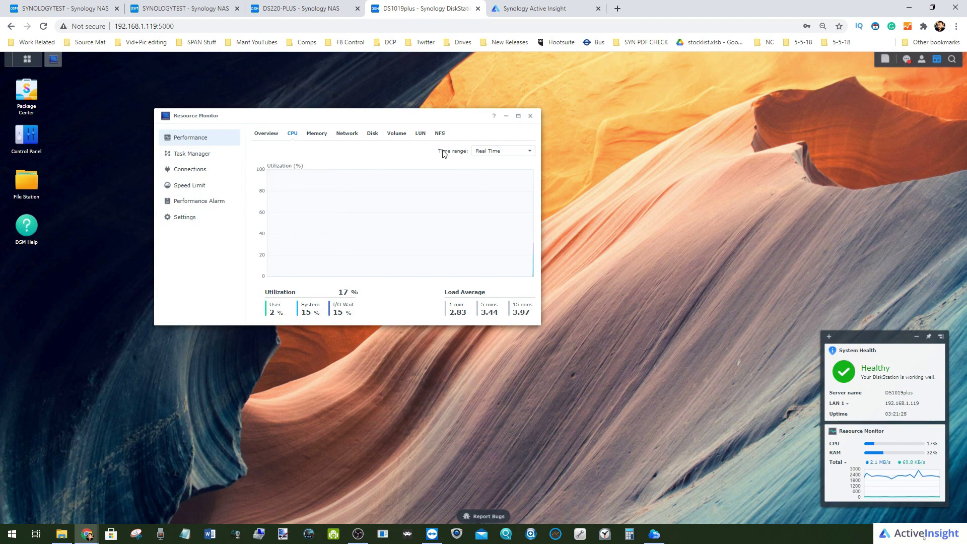
pyautogui.click(495, 153)
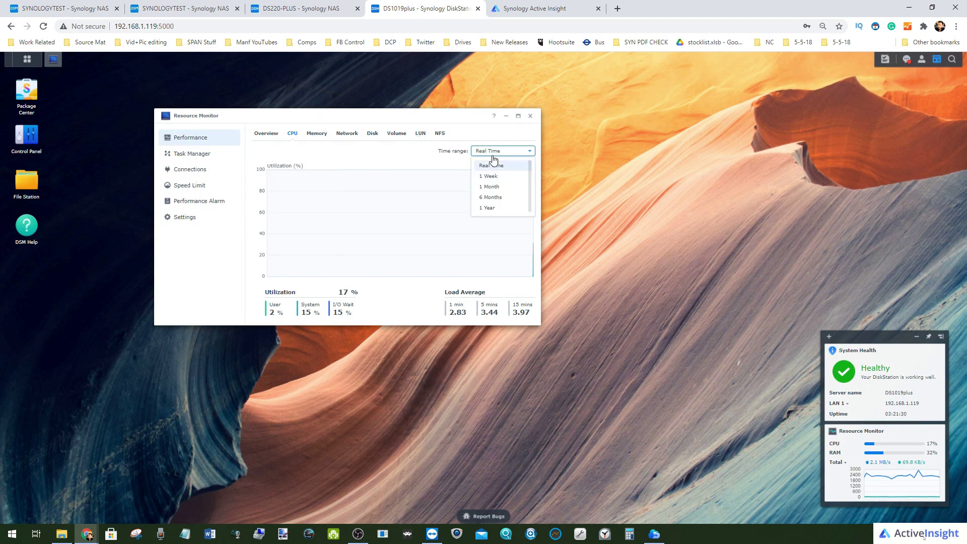
pyautogui.click(498, 176)
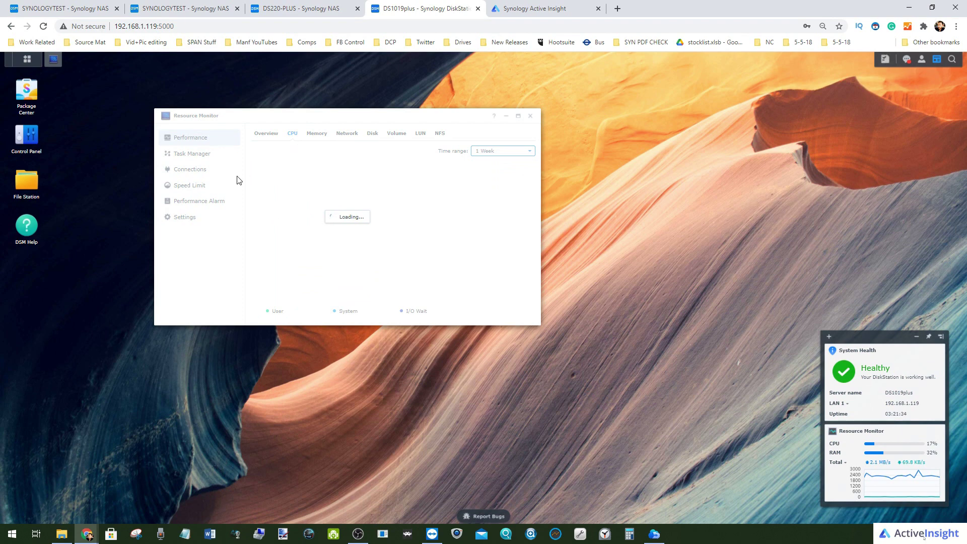
pyautogui.click(509, 9)
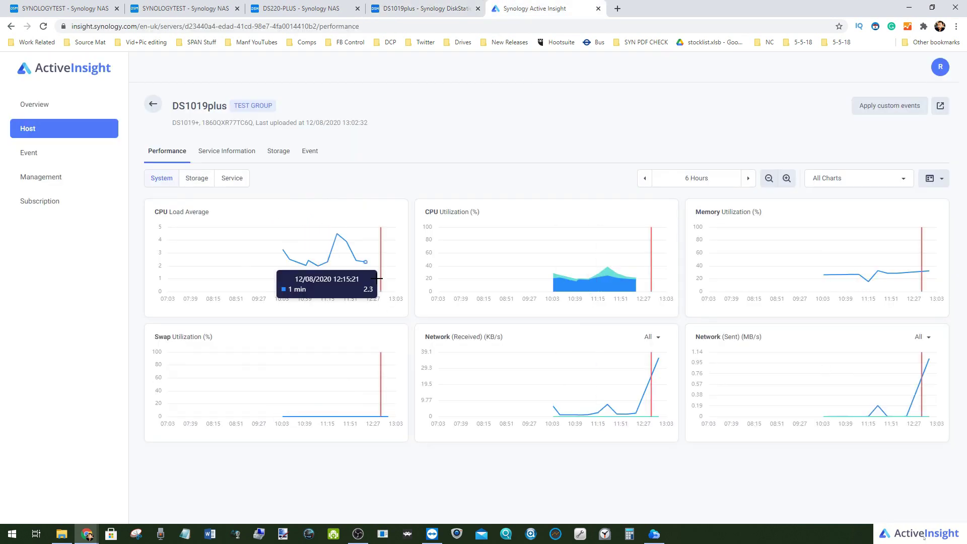
# Step: Browse DS1019plus's storage, system and service performance charts and its enabled services
pyautogui.click(191, 181)
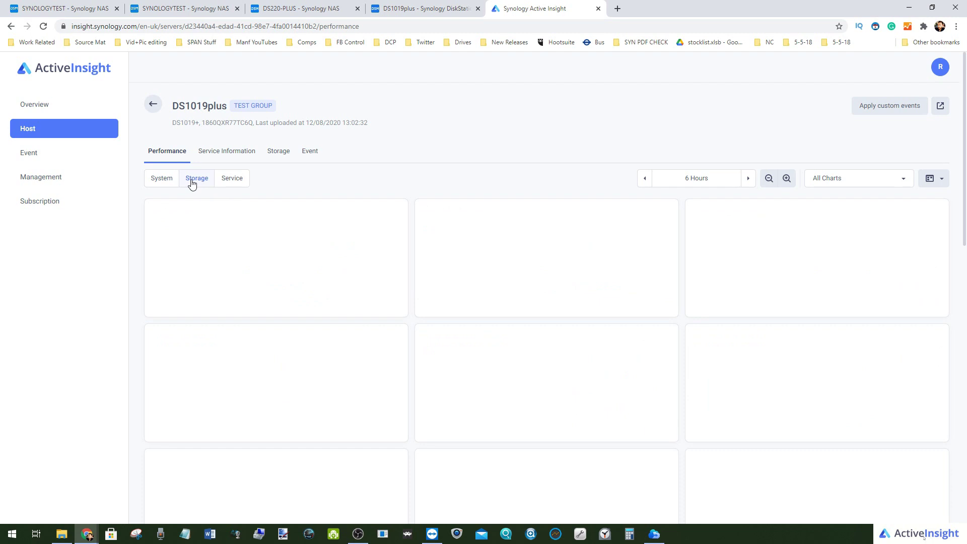
pyautogui.click(159, 180)
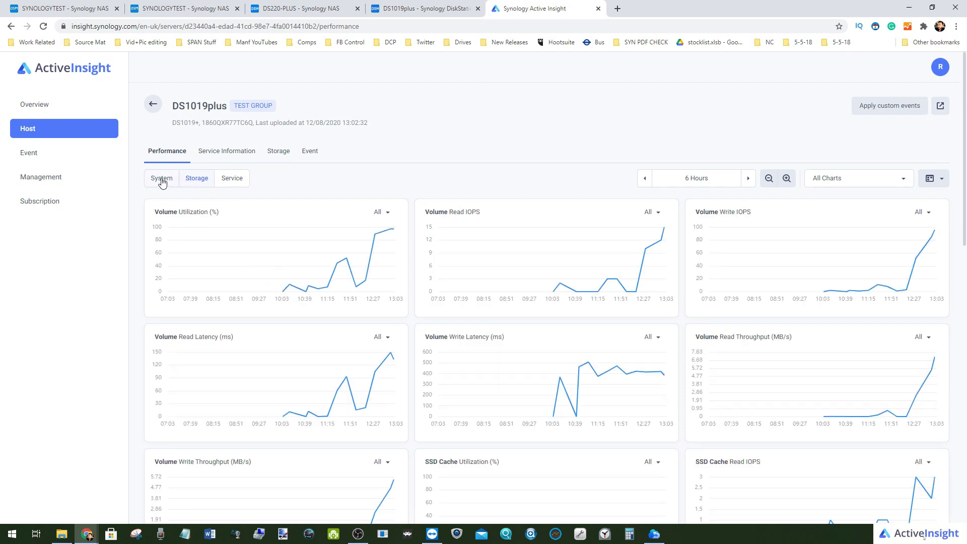
pyautogui.click(227, 180)
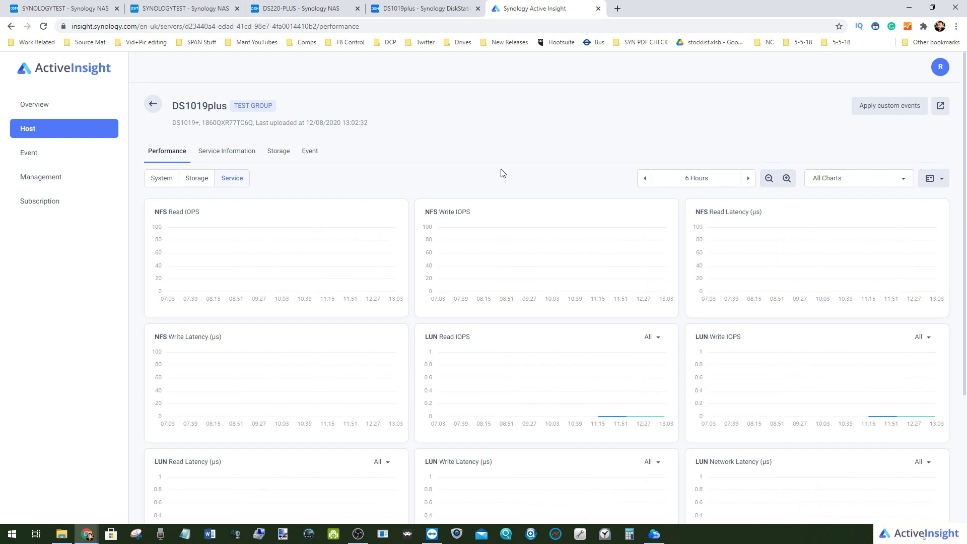
pyautogui.click(226, 151)
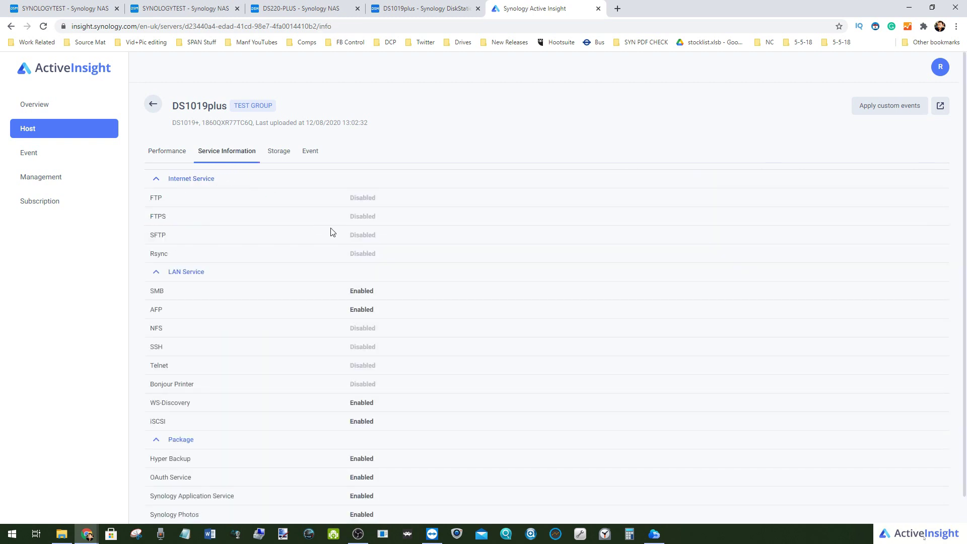
pyautogui.scroll(-1, 312, 325)
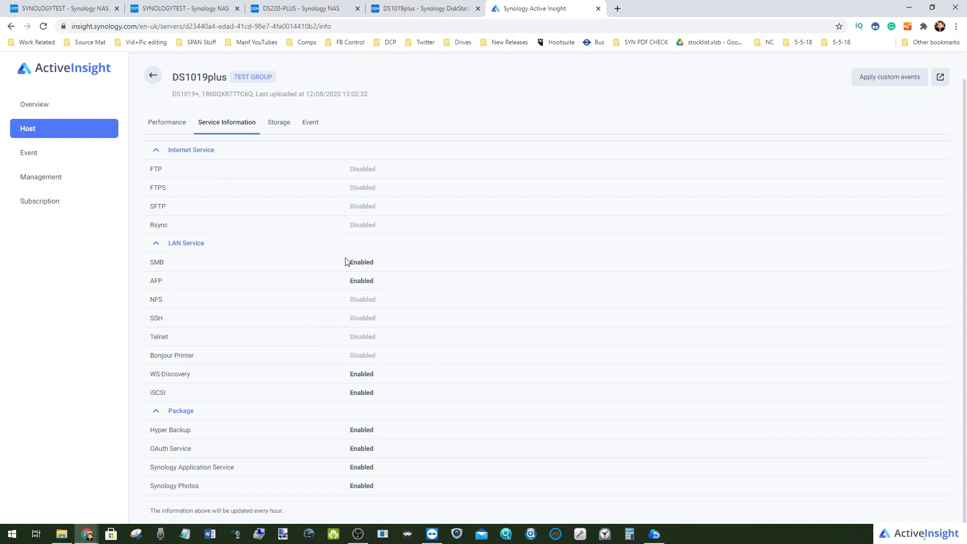
pyautogui.scroll(1, 331, 286)
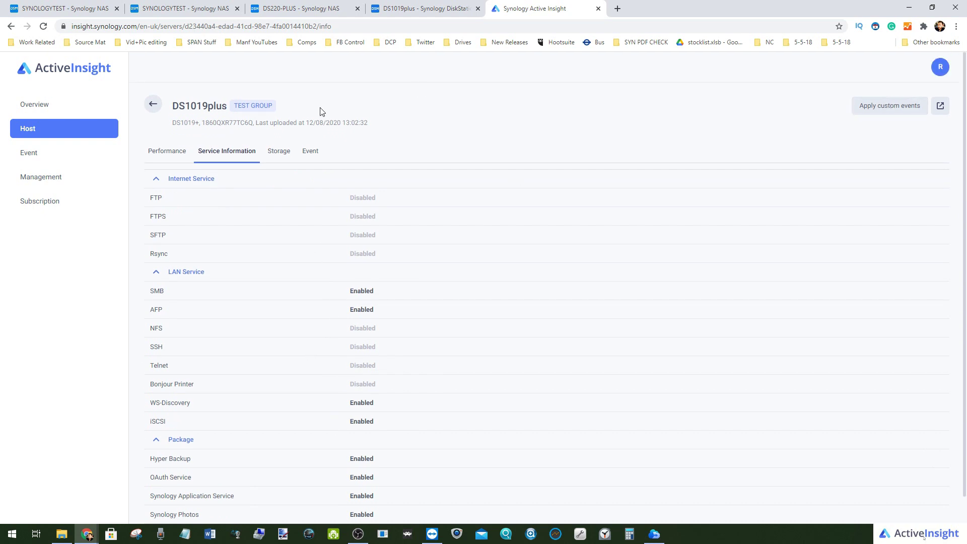
pyautogui.scroll(-1, 225, 297)
pyautogui.scroll(1, 219, 296)
# Step: Review the Storage tab: 3.86 TB of 18.2 TB used, pool, drives and cache
pyautogui.click(278, 152)
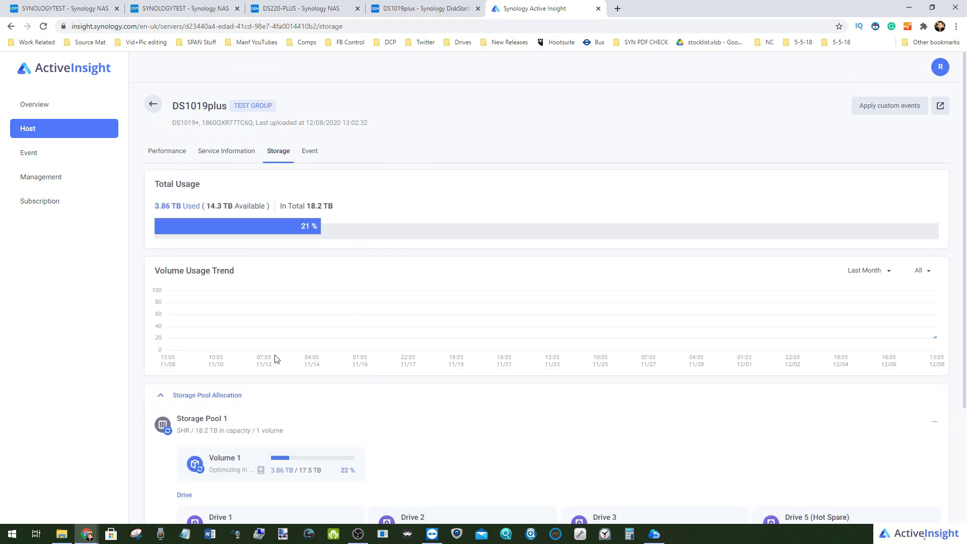
pyautogui.scroll(-3, 342, 345)
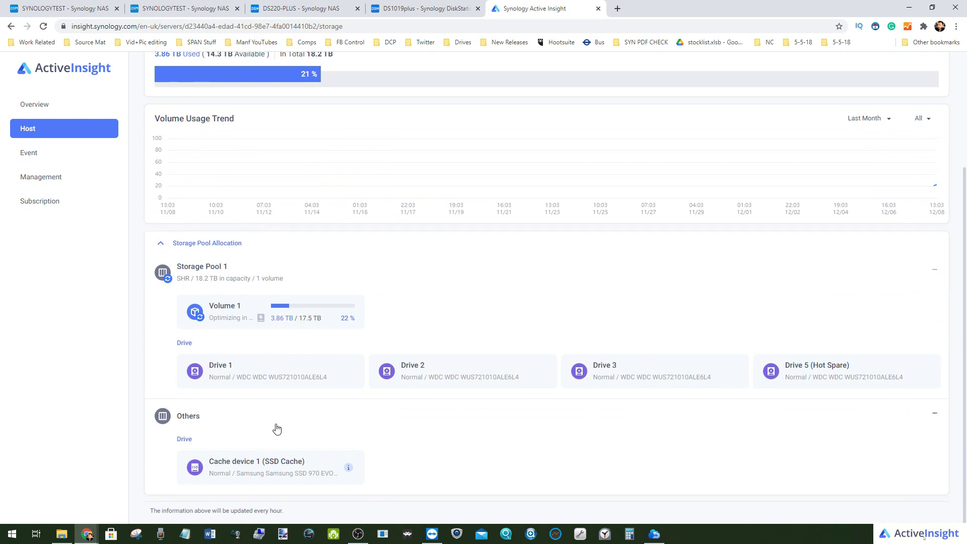
pyautogui.scroll(3, 775, 350)
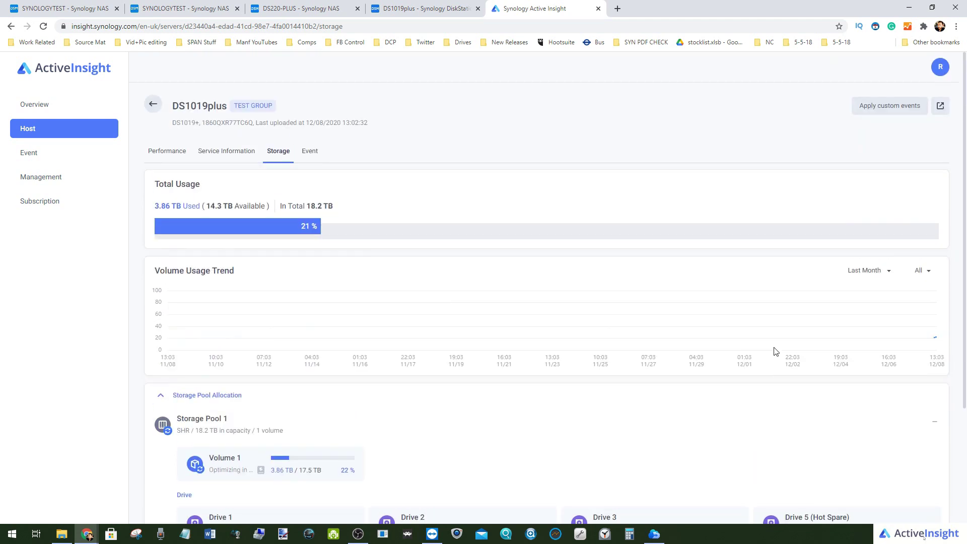
# Step: Read the 'An improper shutdown occurred' event details, then return to the Subscription page
pyautogui.click(309, 161)
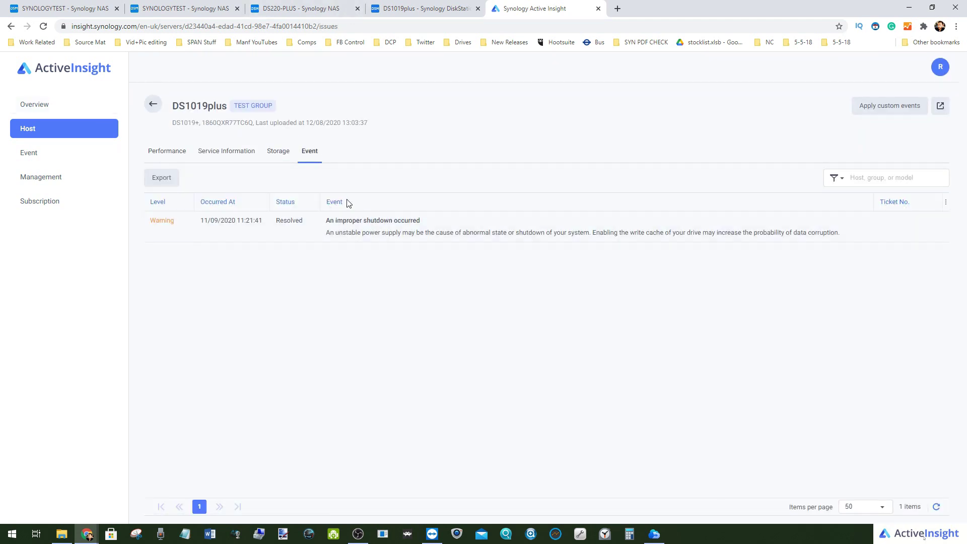
pyautogui.moveTo(334, 221); pyautogui.dragTo(396, 222)
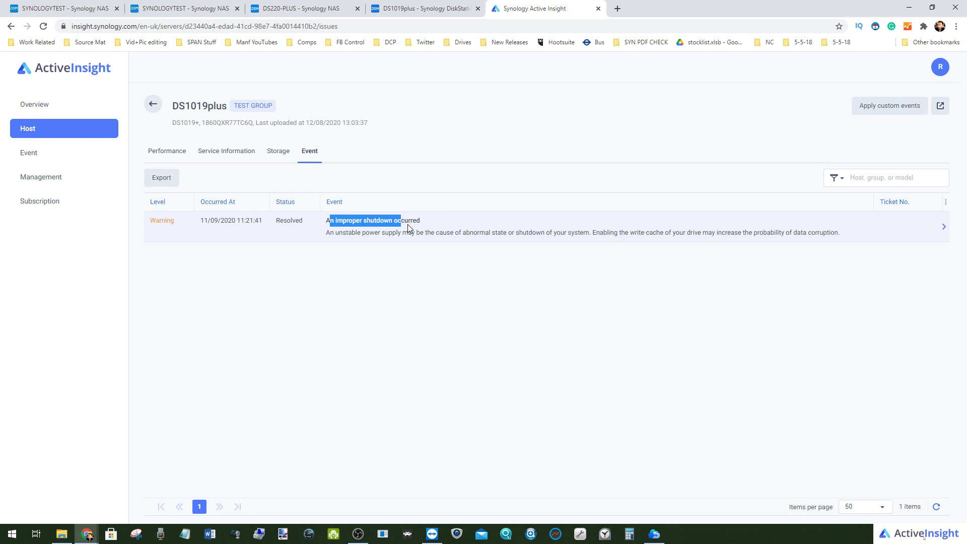
pyautogui.moveTo(263, 221); pyautogui.dragTo(241, 222)
pyautogui.click(330, 231)
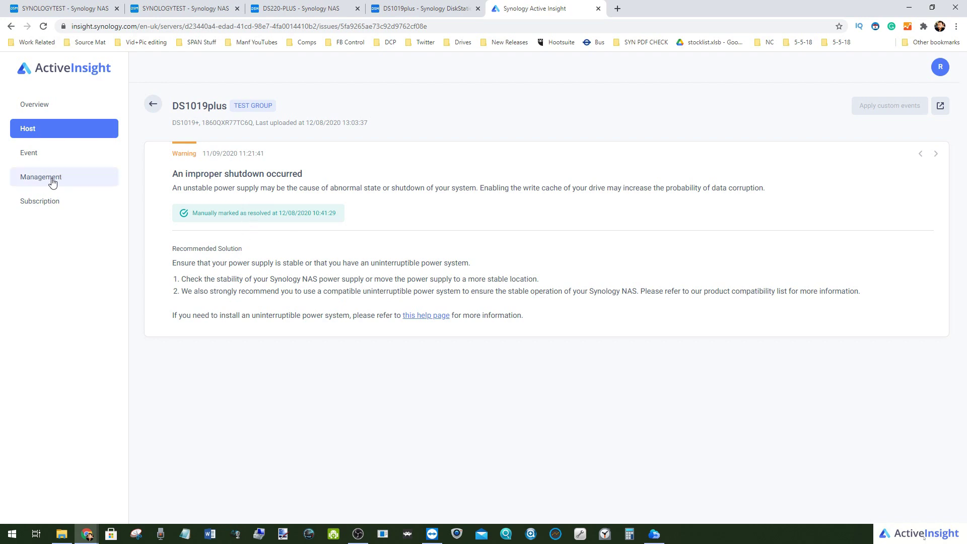
pyautogui.click(53, 201)
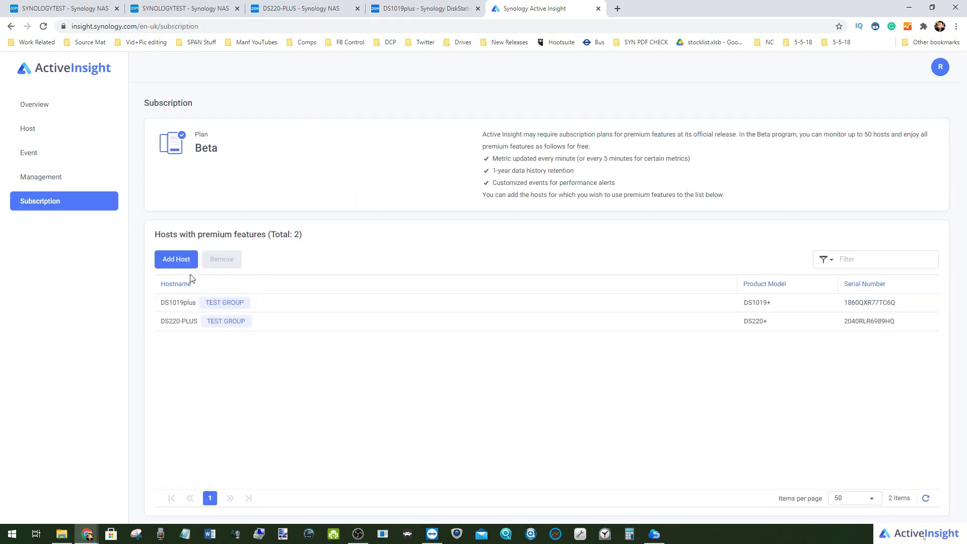
# Step: Open Management's Custom Event list and start a new custom event form
pyautogui.click(54, 177)
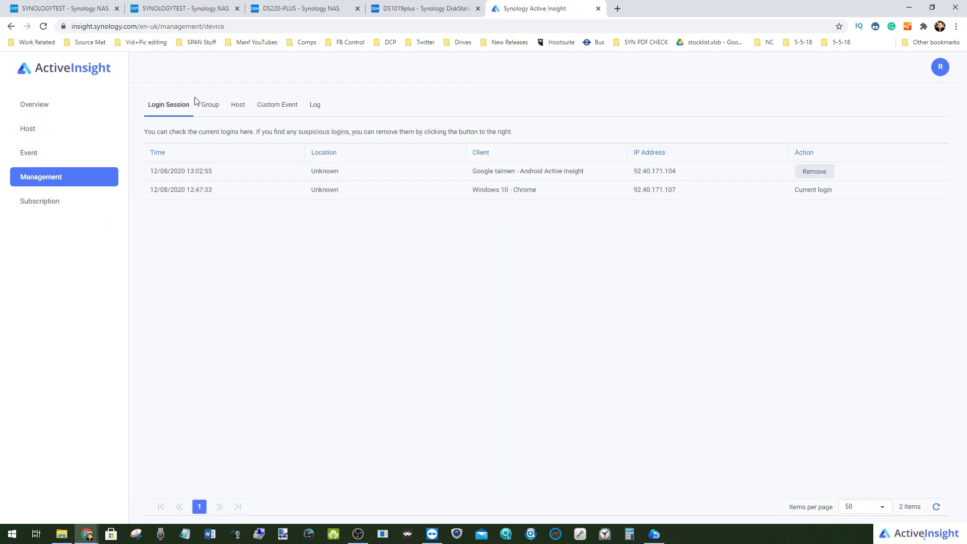
pyautogui.click(280, 112)
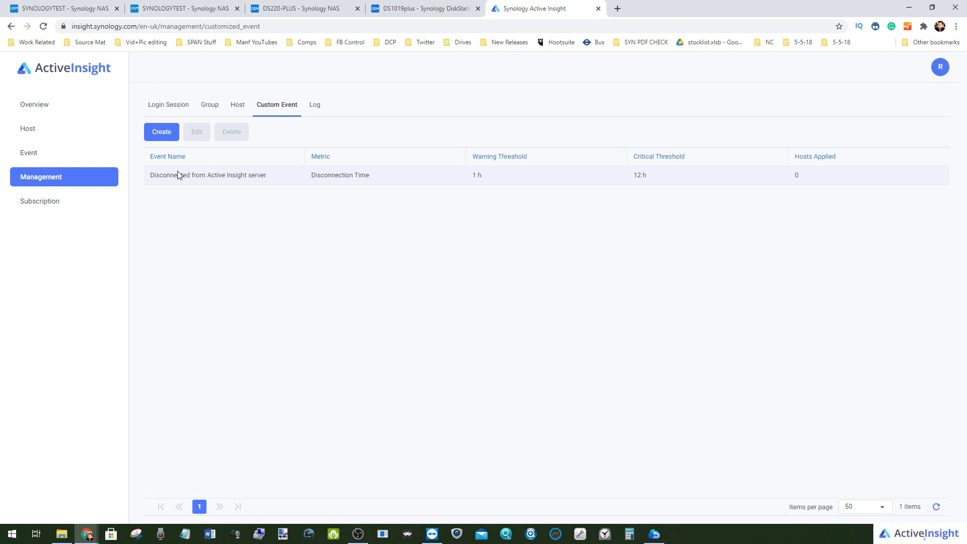
pyautogui.click(160, 133)
pyautogui.click(463, 208)
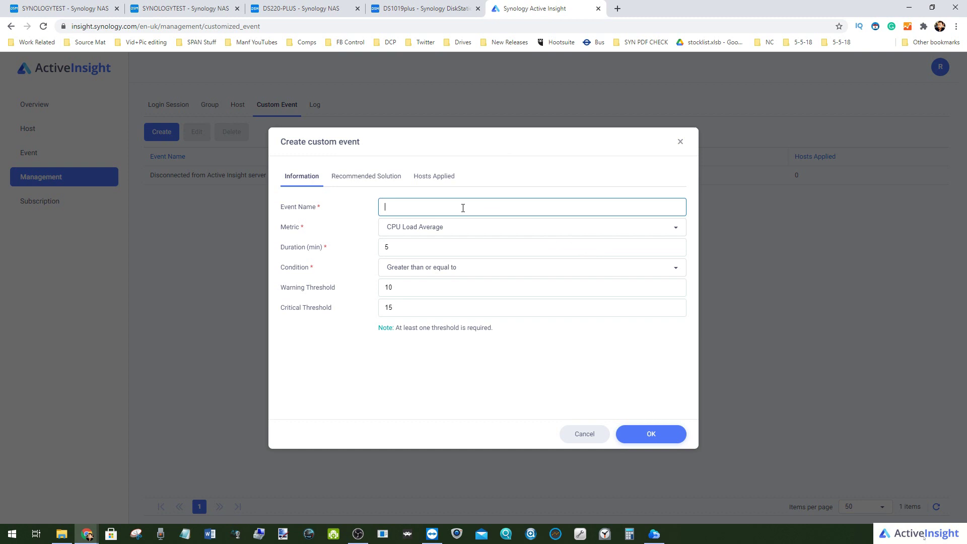
# Step: Name the event Alert 1, tentatively using SSD Cache Write IOPS, greater than or equal, 5 minutes
pyautogui.write('Alert 1')
pyautogui.click(458, 223)
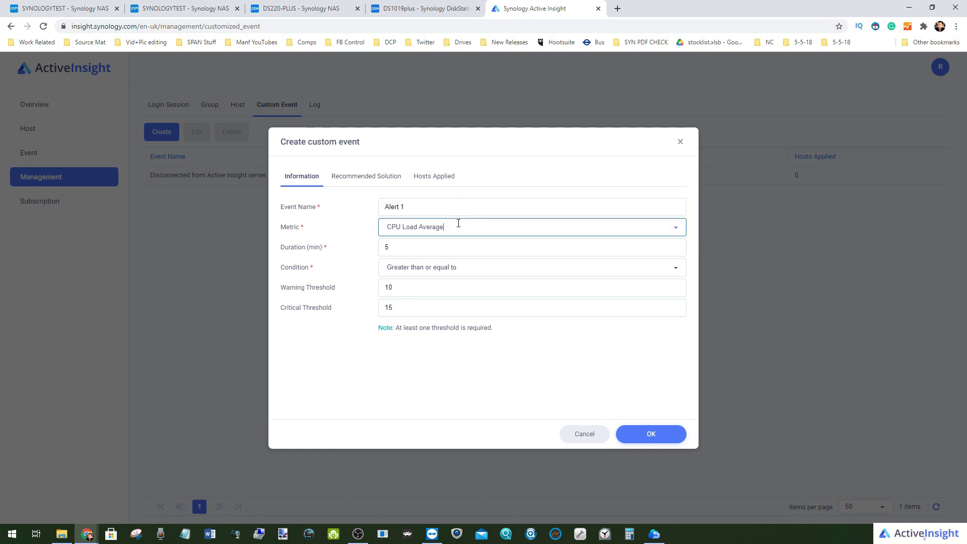
pyautogui.scroll(-6, 410, 310)
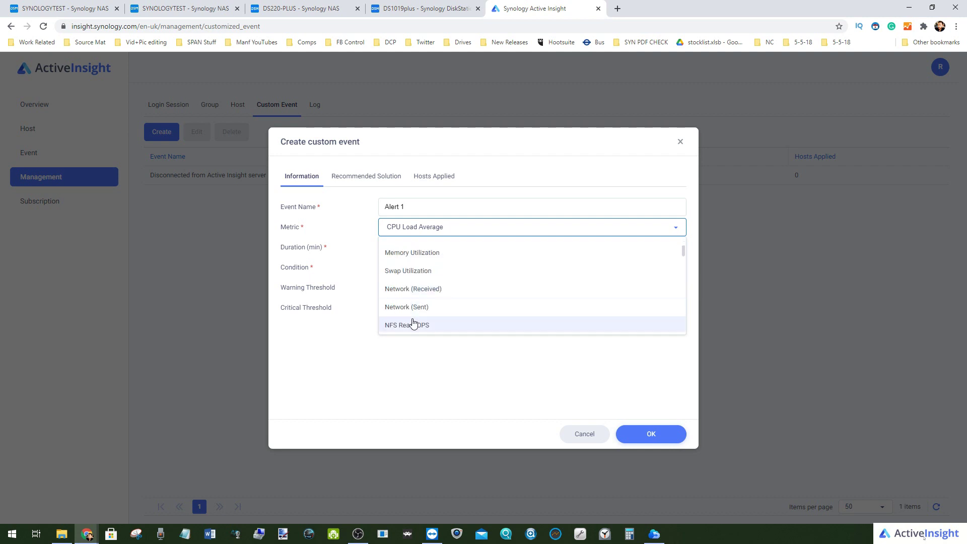
pyautogui.scroll(-5, 415, 301)
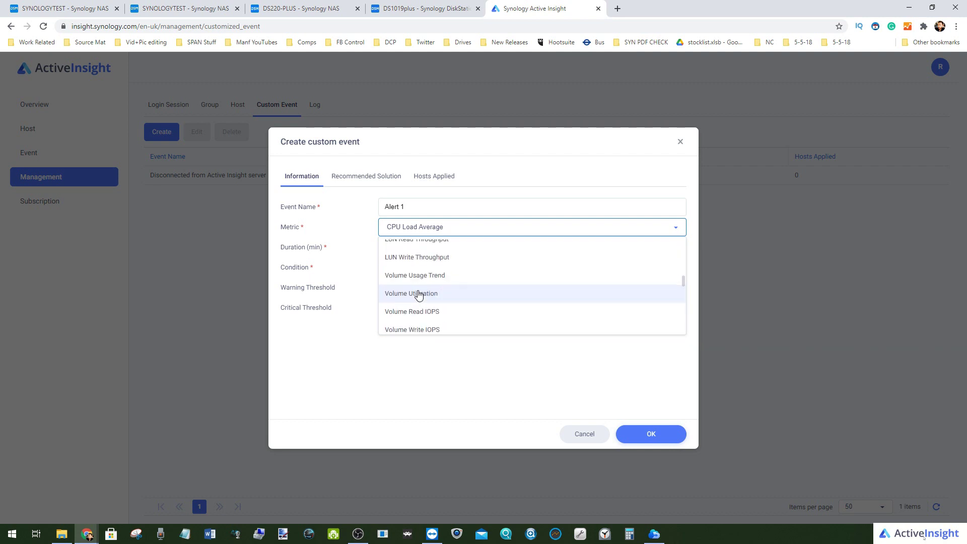
pyautogui.scroll(-2, 417, 290)
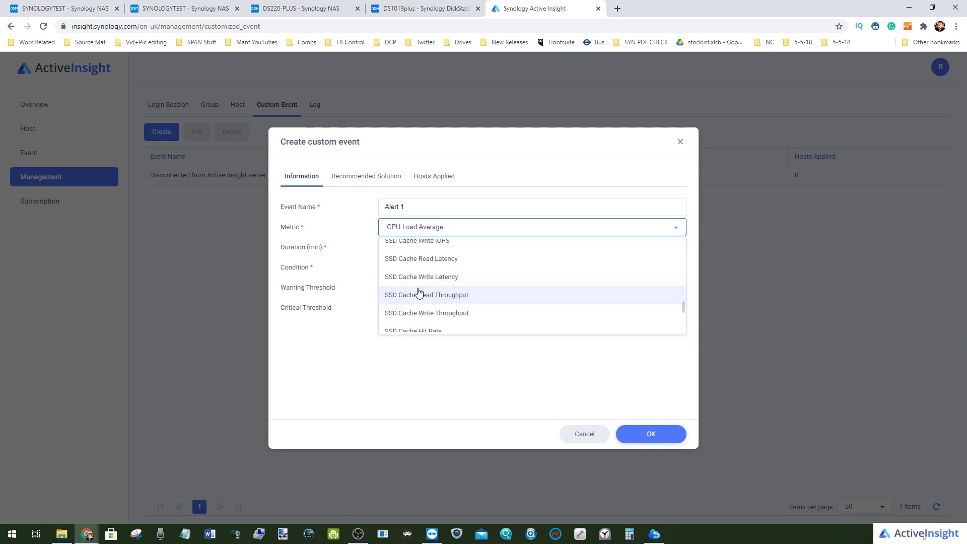
pyautogui.scroll(3, 417, 288)
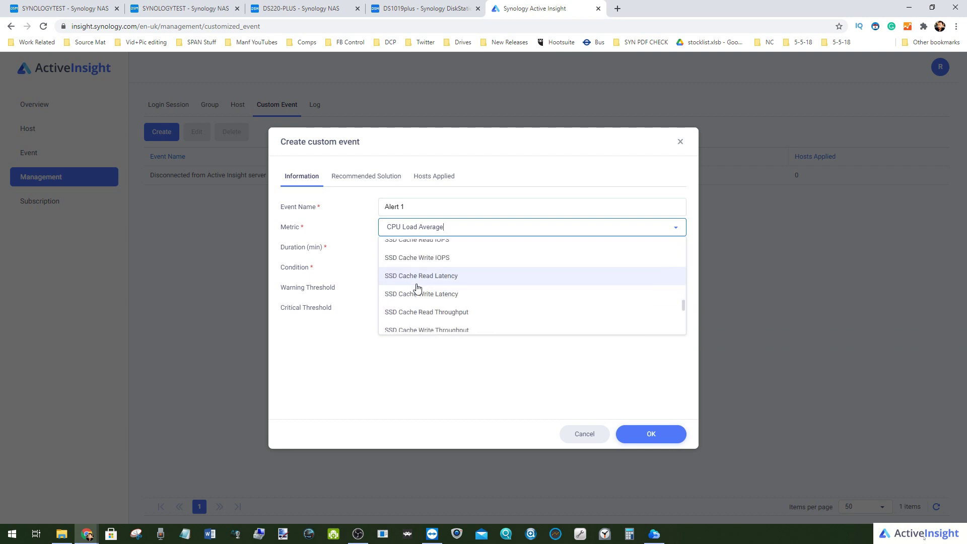
pyautogui.click(426, 260)
pyautogui.click(415, 243)
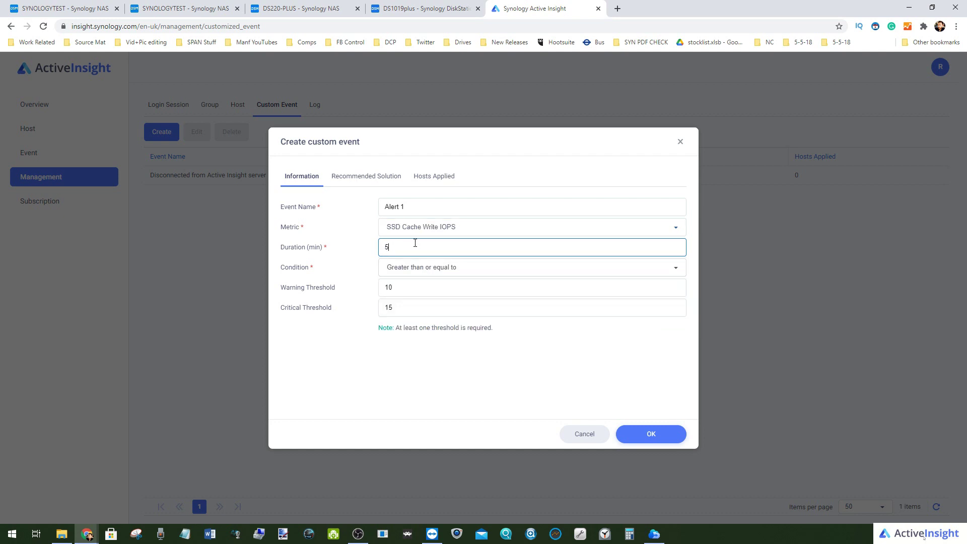
pyautogui.click(438, 266)
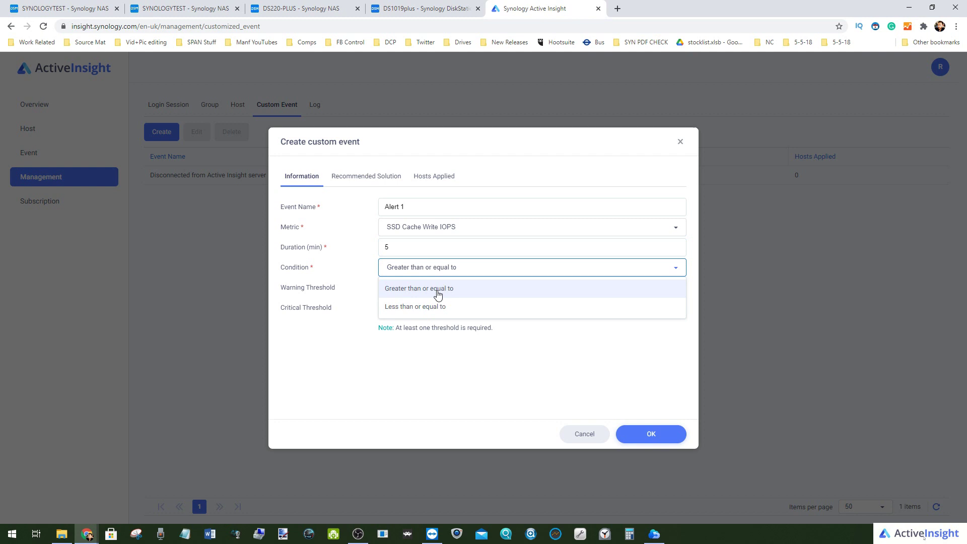
pyautogui.press('Escape')
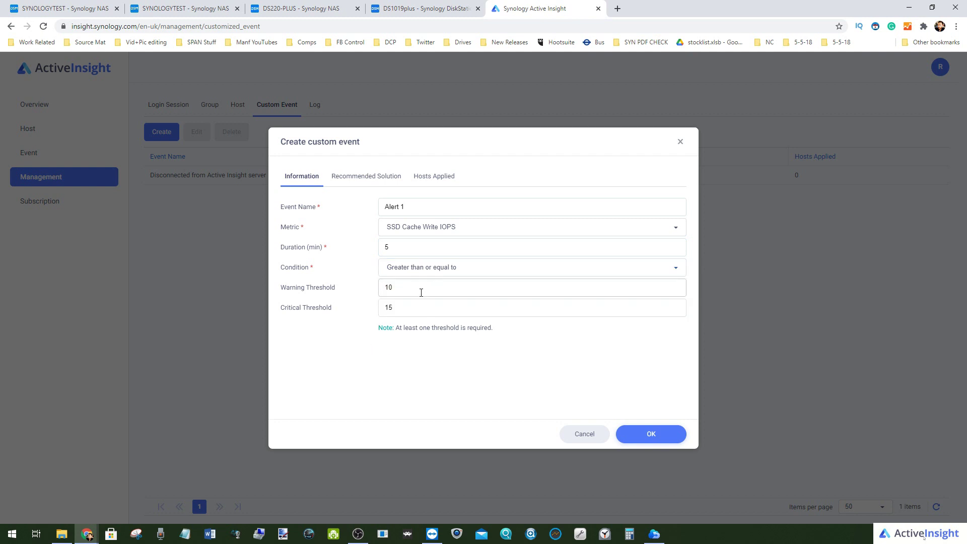
pyautogui.click(408, 250)
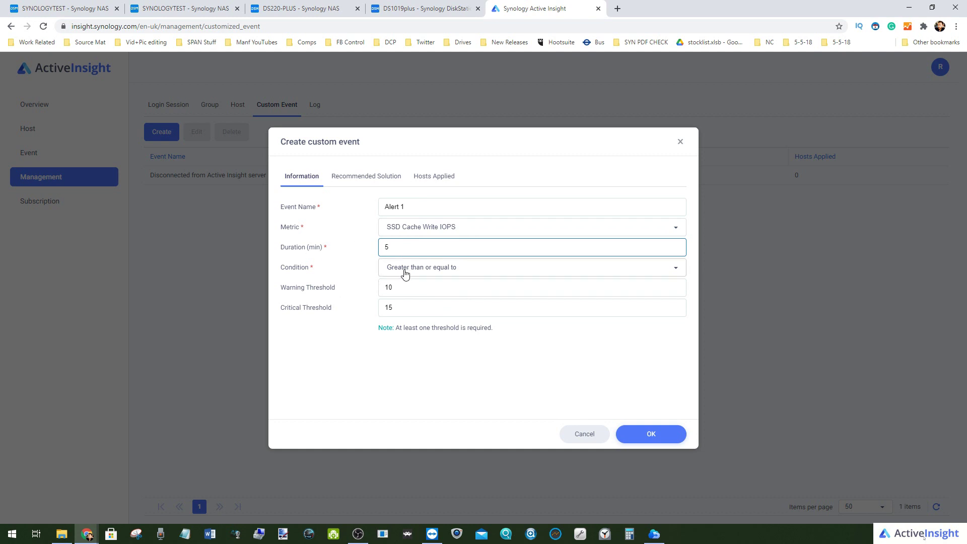
pyautogui.click(372, 180)
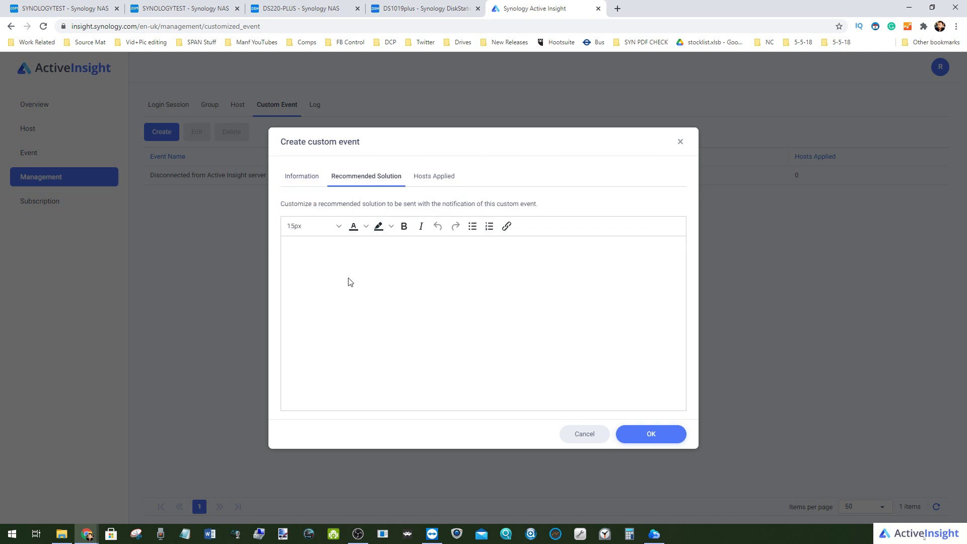
pyautogui.click(388, 275)
# Step: Apply the event to DS1019plus only under Hosts Applied
pyautogui.click(446, 181)
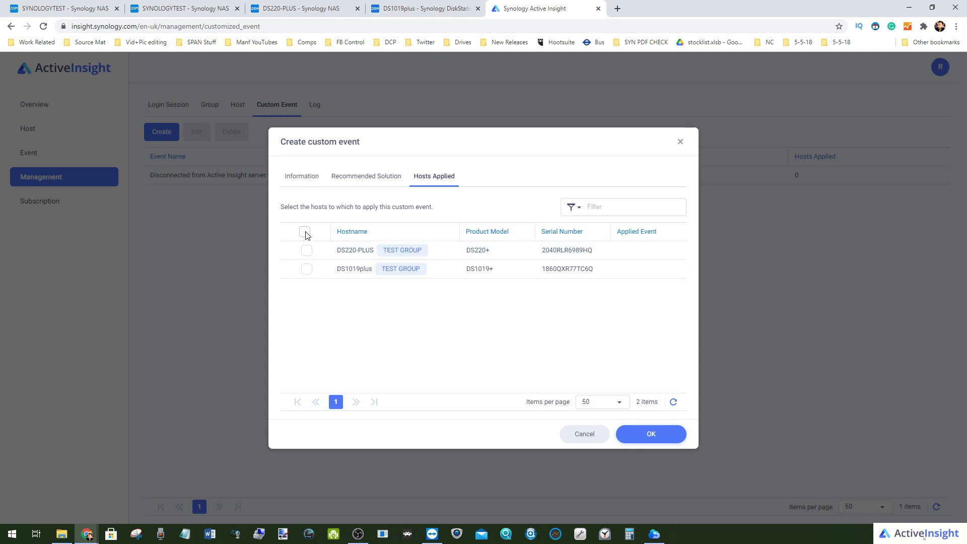
pyautogui.click(307, 250)
pyautogui.click(307, 268)
pyautogui.click(309, 250)
# Step: Switch the metric to Disconnection Time, keep thresholds 1 and 12, and save Alert 1
pyautogui.click(285, 177)
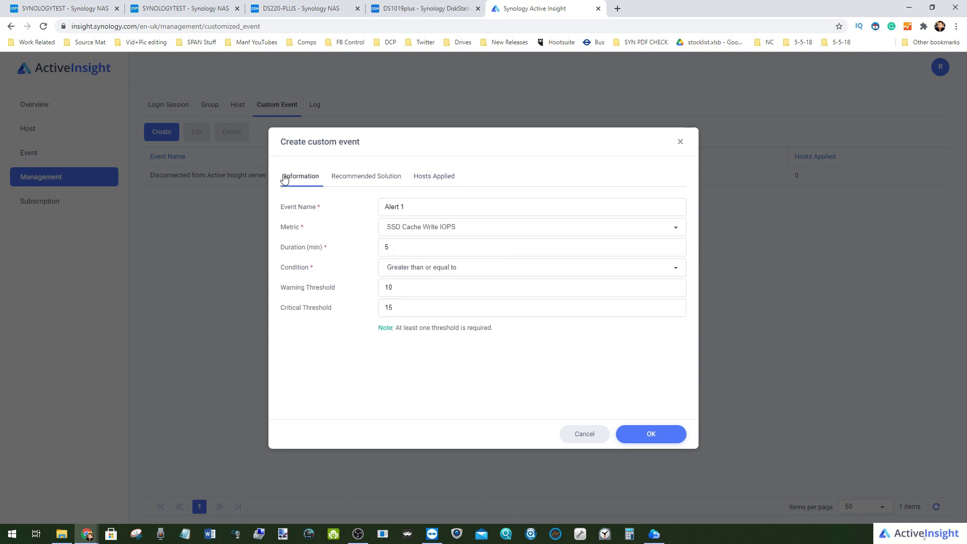
pyautogui.click(463, 225)
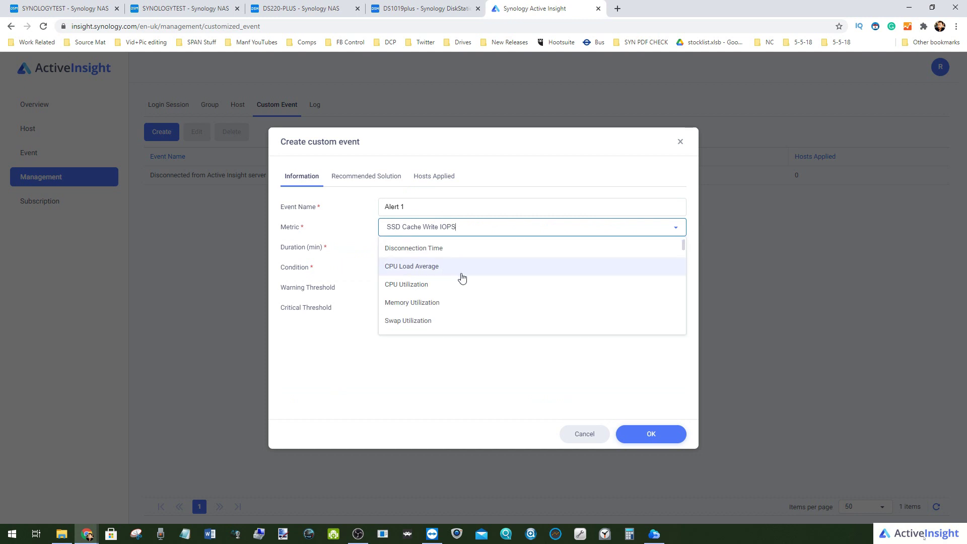
pyautogui.scroll(-5, 417, 301)
pyautogui.scroll(5, 425, 296)
pyautogui.click(429, 226)
pyautogui.click(476, 224)
pyautogui.click(678, 232)
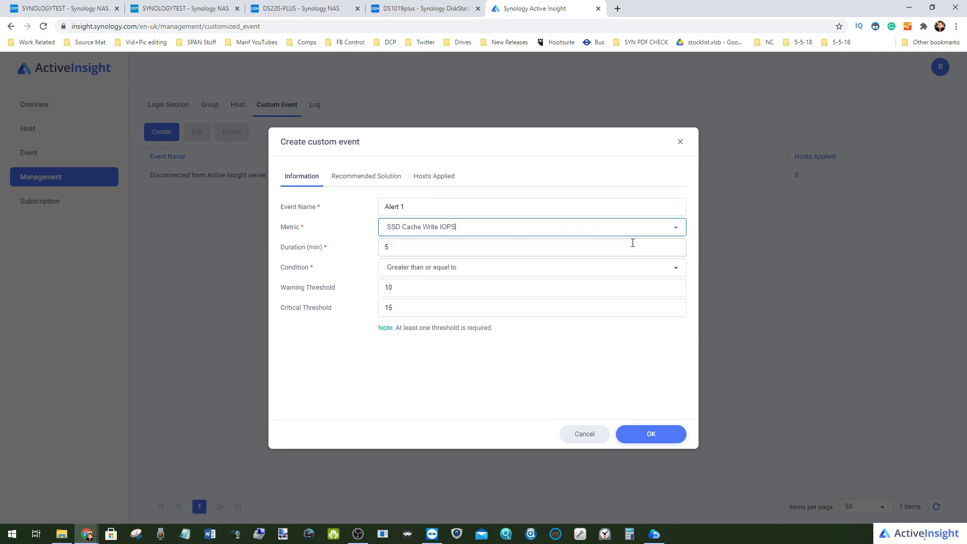
pyautogui.click(675, 229)
pyautogui.click(443, 250)
pyautogui.click(400, 271)
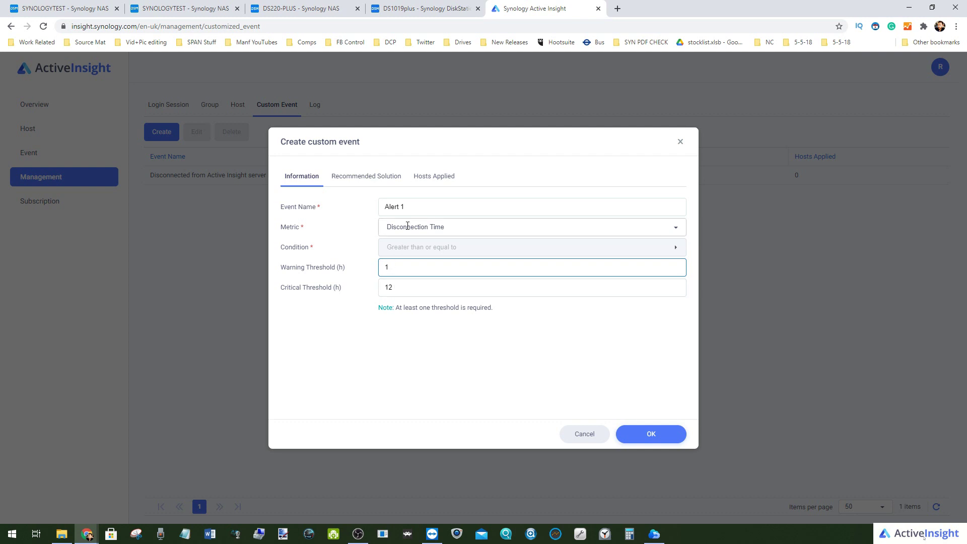
pyautogui.doubleClick(386, 266)
pyautogui.click(404, 291)
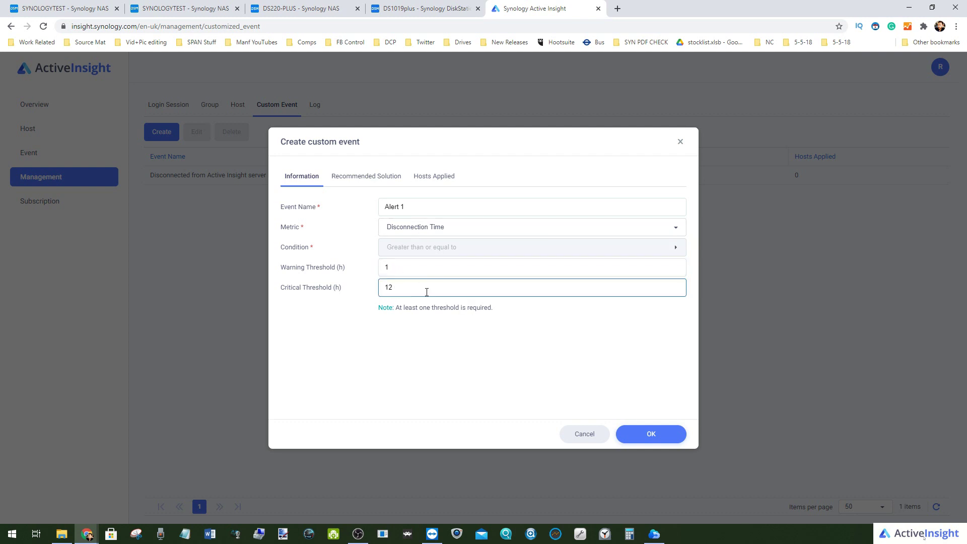
pyautogui.click(637, 429)
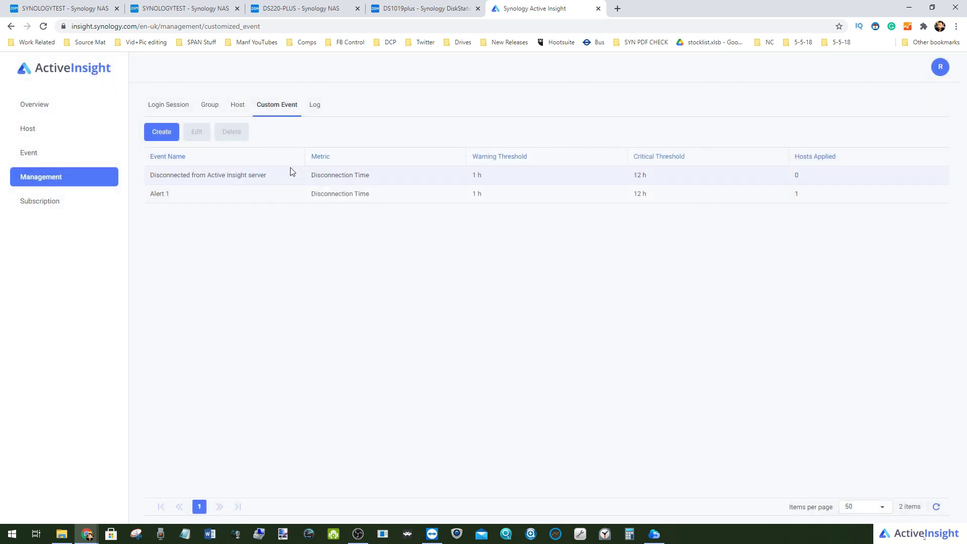
# Step: Edit Alert 1 to target DS220-PLUS instead of DS1019plus and save it
pyautogui.rightClick(238, 177)
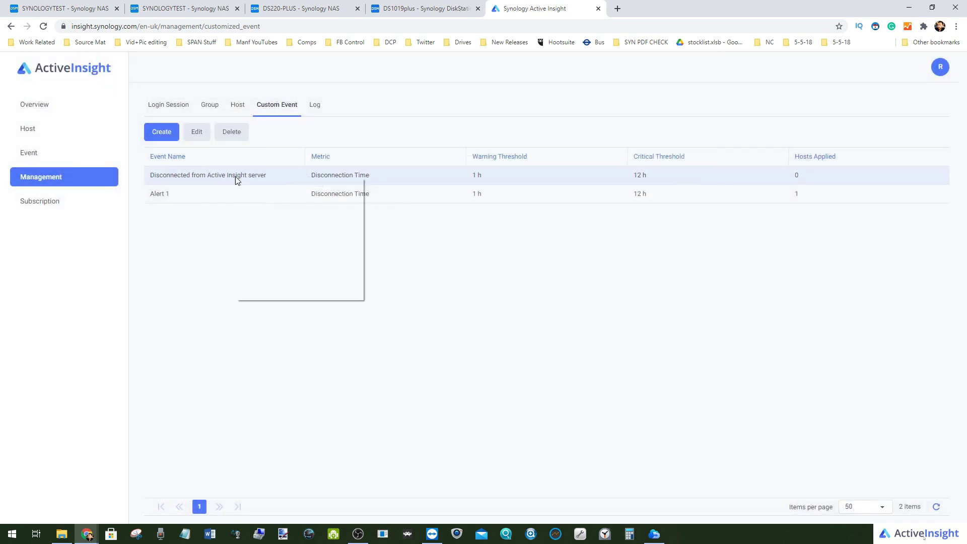
pyautogui.click(168, 191)
pyautogui.click(196, 132)
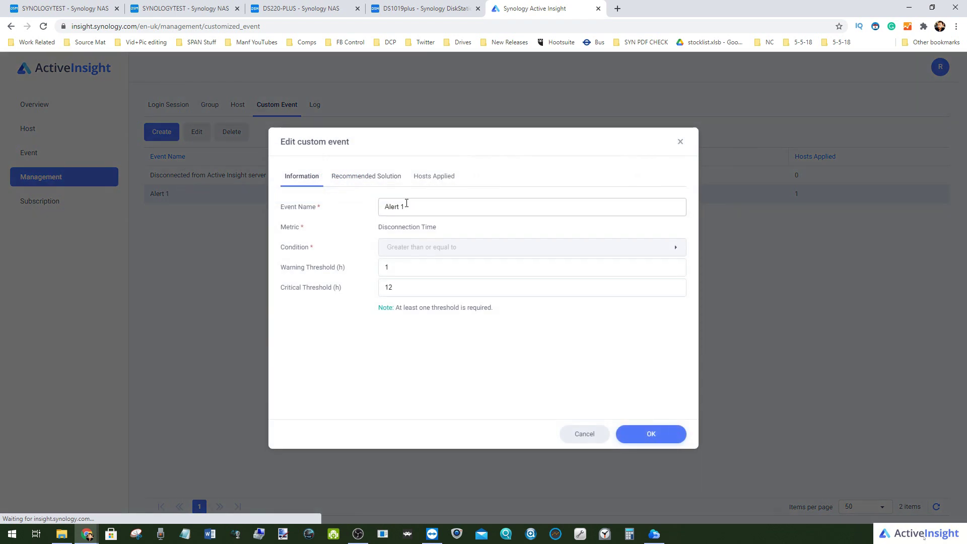
pyautogui.click(360, 177)
pyautogui.click(432, 178)
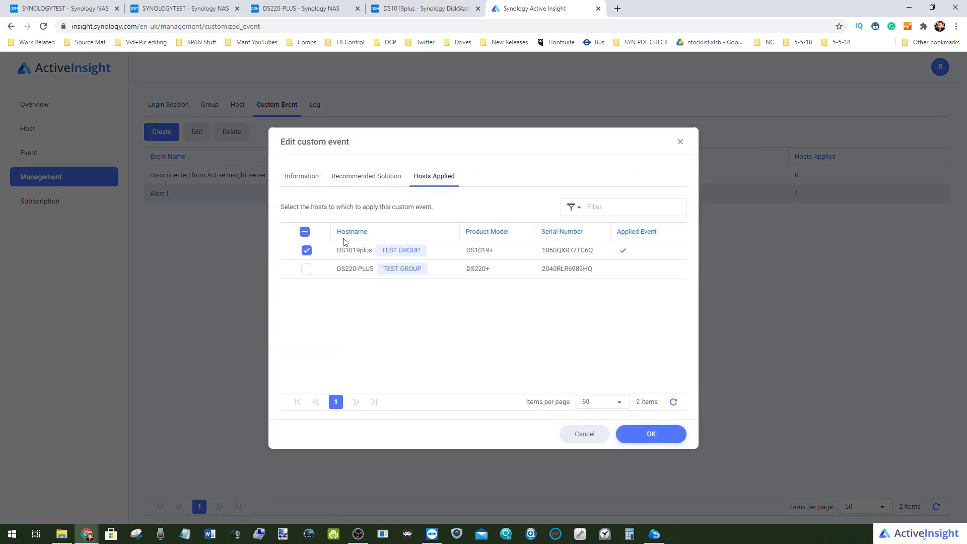
pyautogui.click(308, 269)
pyautogui.click(306, 250)
pyautogui.click(651, 434)
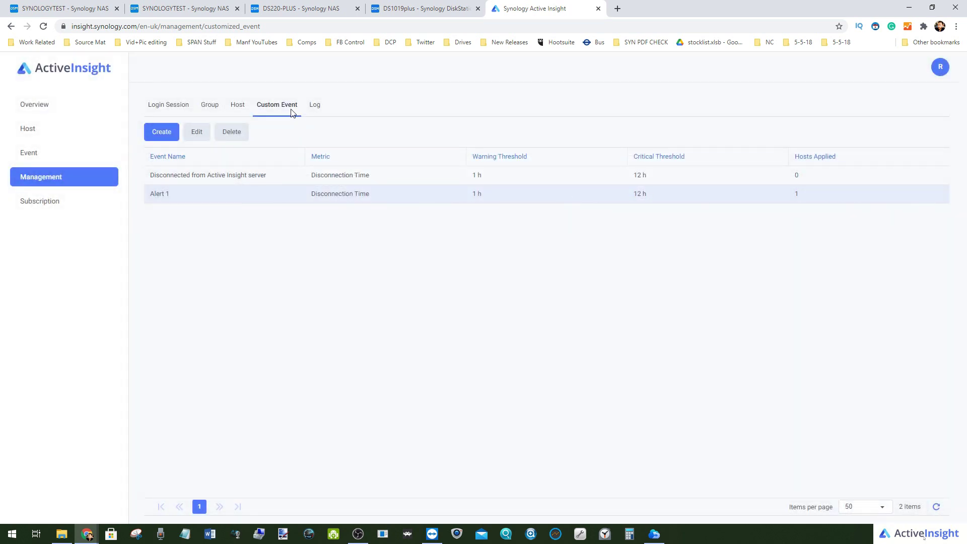
# Step: Review the user activity log and host list, then go to the DS1019plus DiskStation
pyautogui.click(315, 104)
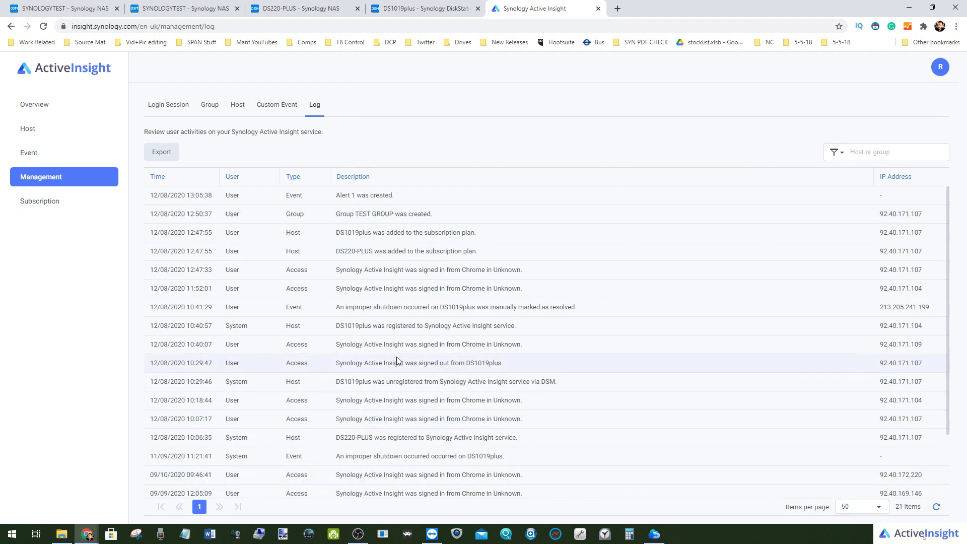
pyautogui.scroll(-2, 398, 361)
pyautogui.scroll(3, 401, 355)
pyautogui.click(237, 105)
pyautogui.click(428, 9)
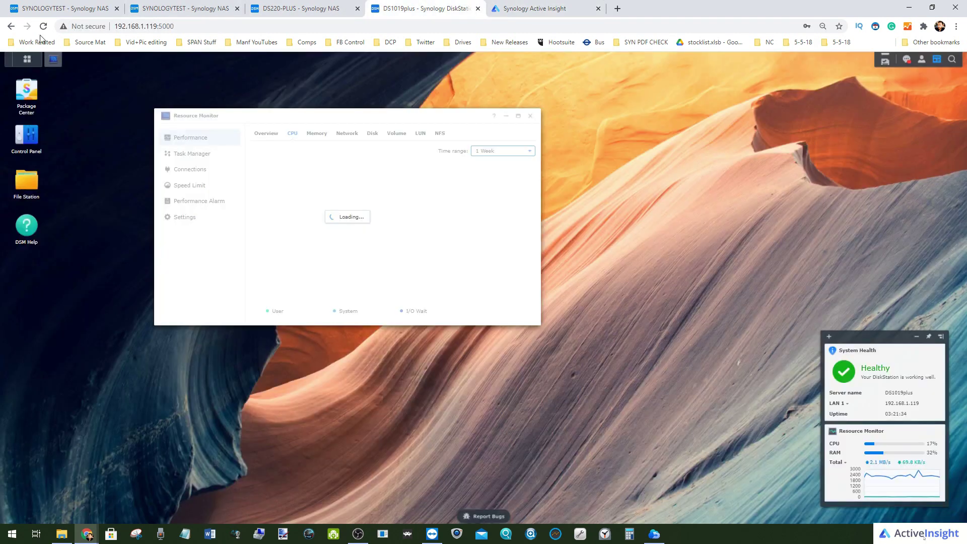
# Step: Show the full list of DSM apps on DS1019plus
pyautogui.click(27, 59)
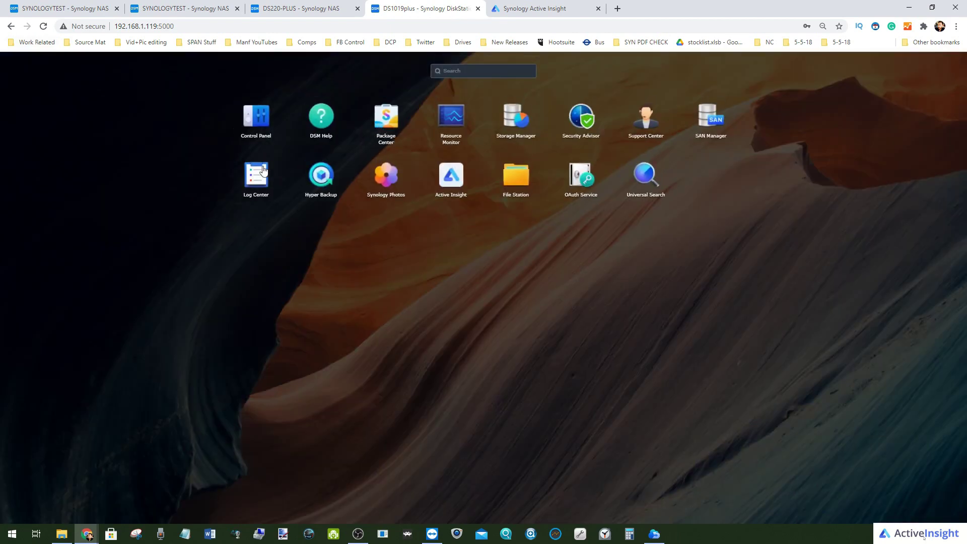
pyautogui.click(529, 7)
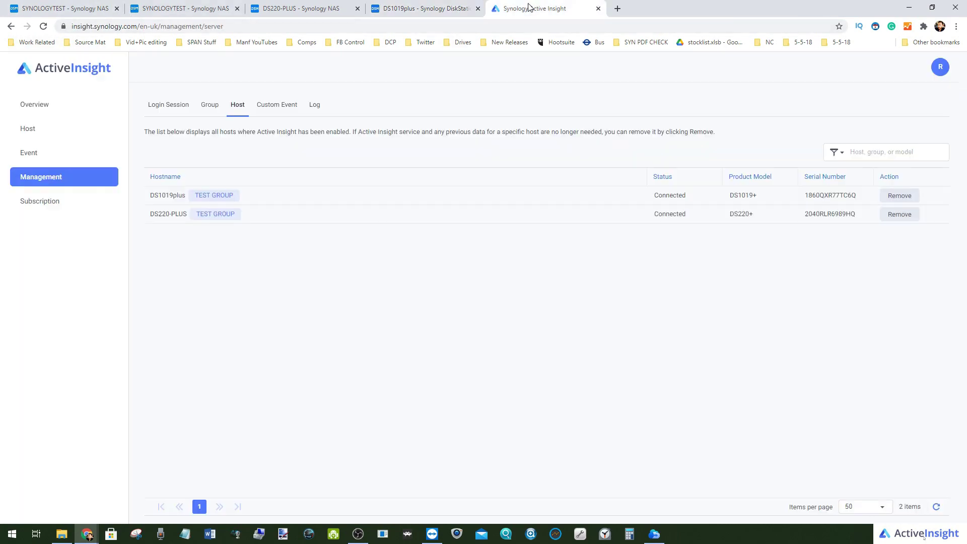
pyautogui.click(443, 8)
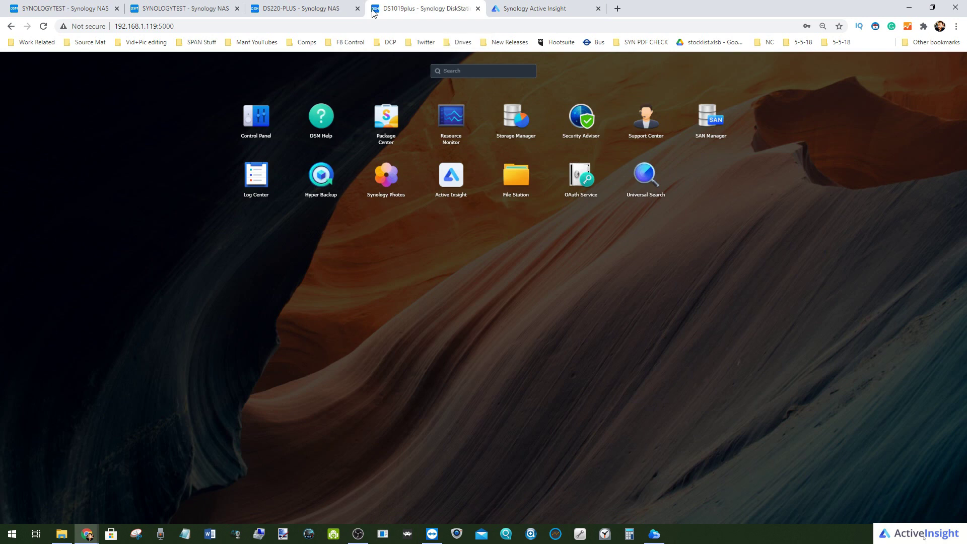
# Step: In Active Insight, view the host groups with TEST GROUP holding both hosts
pyautogui.click(548, 9)
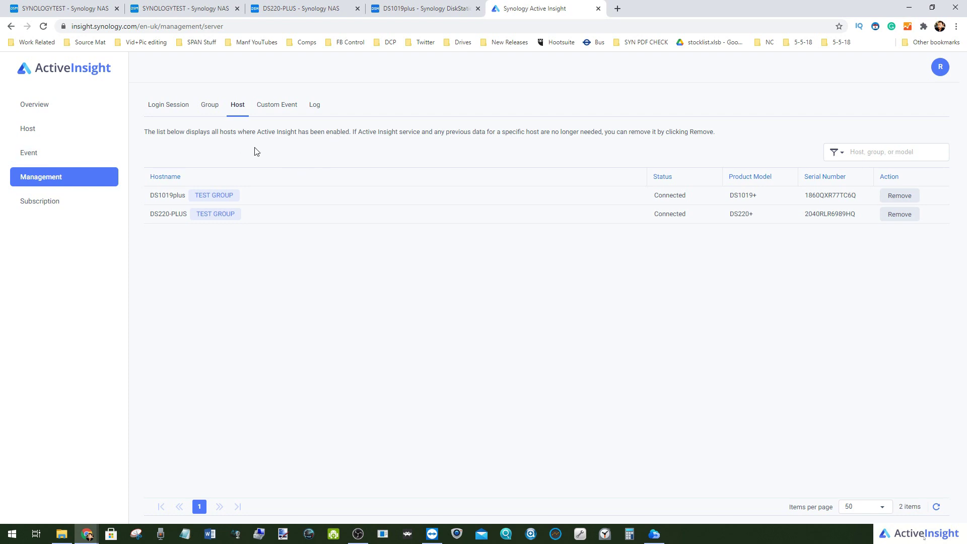
pyautogui.click(204, 104)
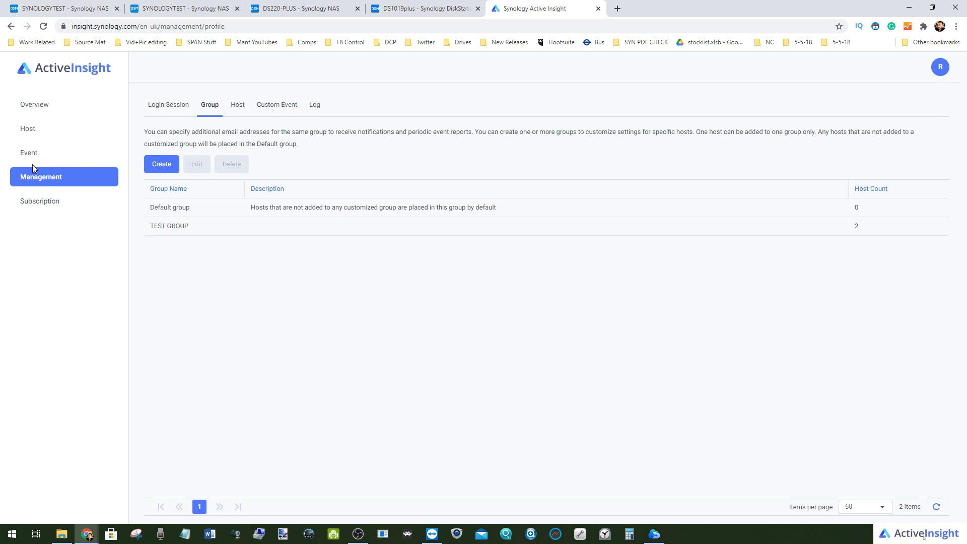
pyautogui.click(940, 67)
pyautogui.moveTo(883, 109)
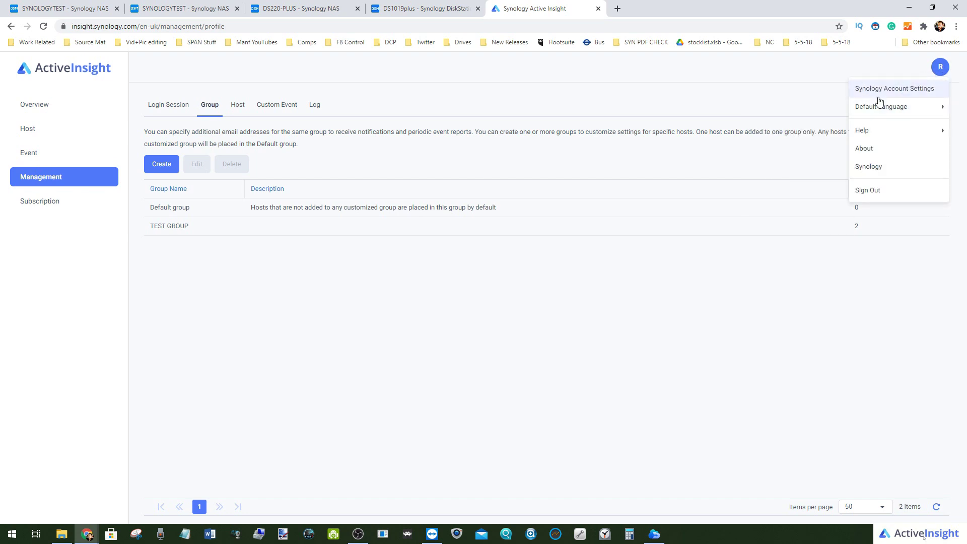
# Step: Scroll through the Overview dashboard's metric cards
pyautogui.click(42, 102)
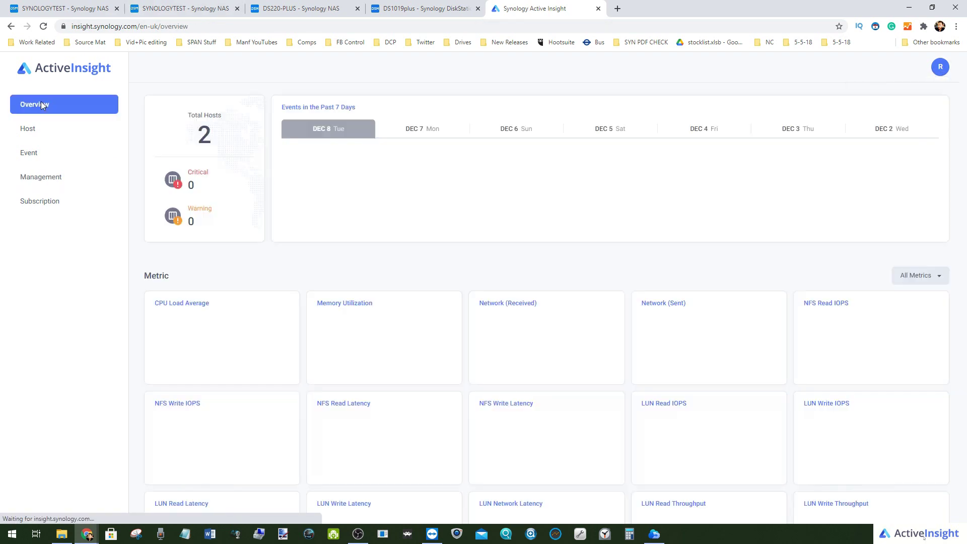
pyautogui.scroll(-1, 410, 266)
pyautogui.scroll(1, 415, 258)
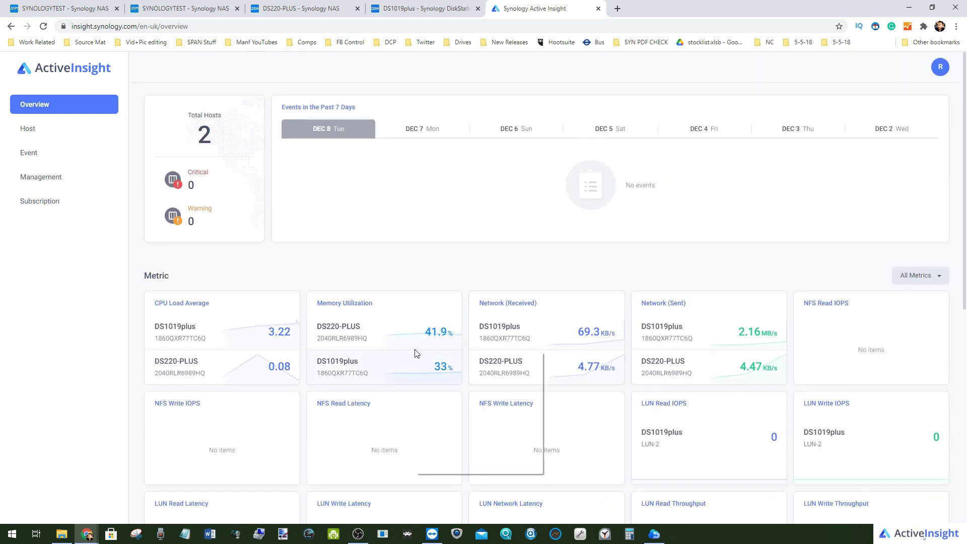
pyautogui.scroll(-4, 411, 347)
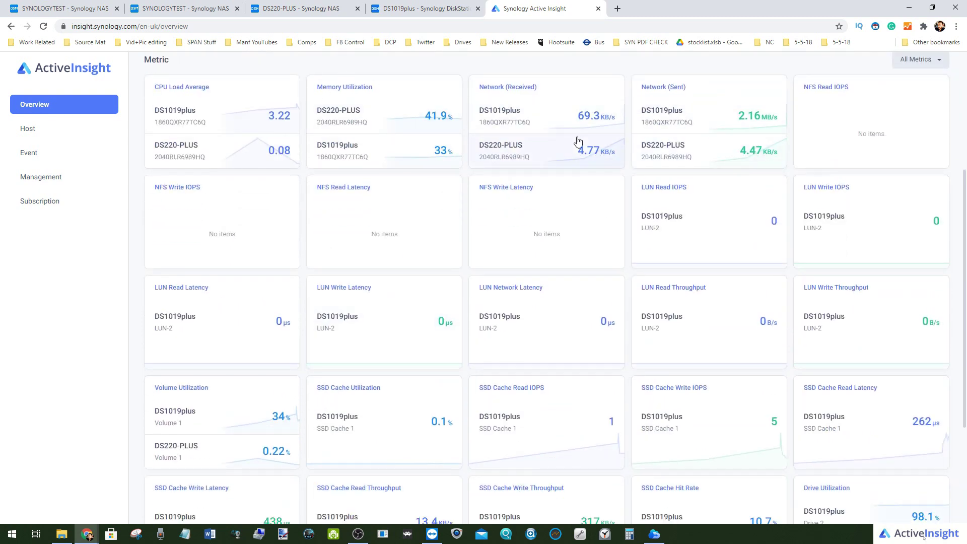
pyautogui.scroll(-1, 337, 282)
pyautogui.scroll(-2, 302, 297)
pyautogui.scroll(5, 388, 292)
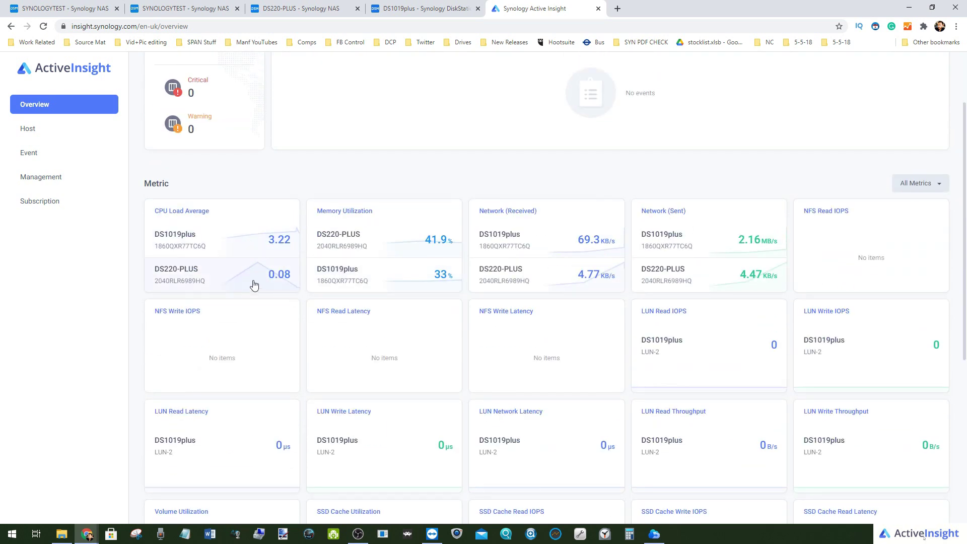
# Step: Check the All Metrics categories and open the SSD Cache Write Latency storage charts
pyautogui.click(921, 183)
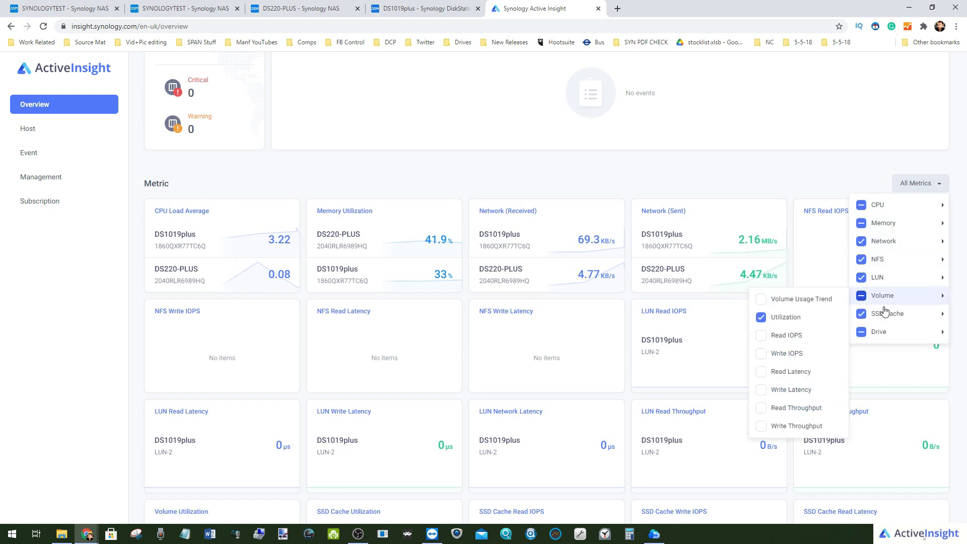
pyautogui.moveTo(886, 258)
pyautogui.moveTo(879, 277)
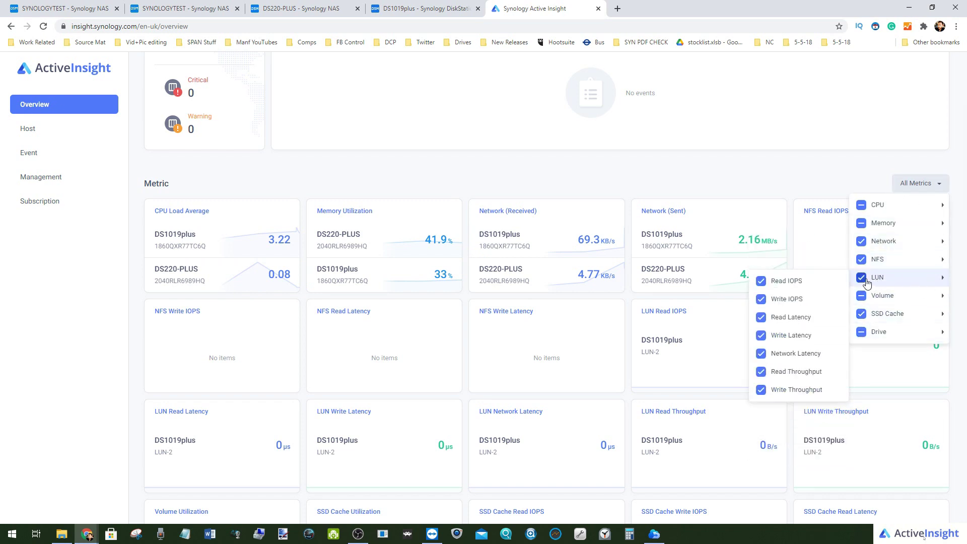
pyautogui.moveTo(905, 319)
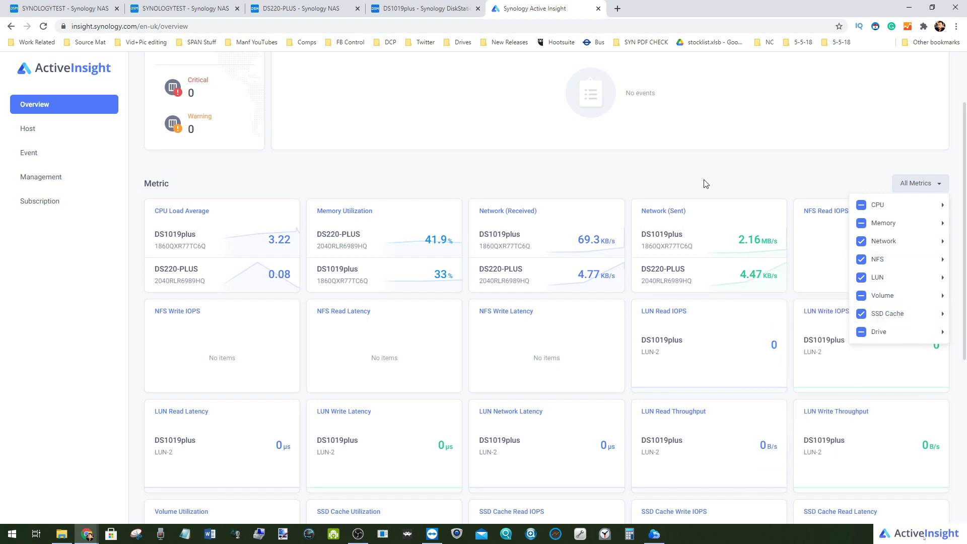
pyautogui.scroll(-1, 586, 218)
pyautogui.scroll(-6, 586, 218)
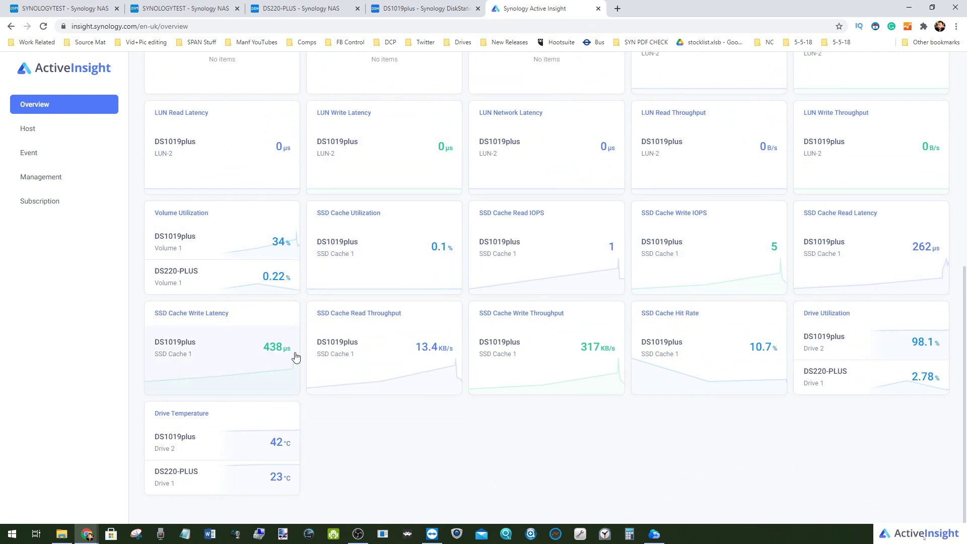
pyautogui.click(276, 351)
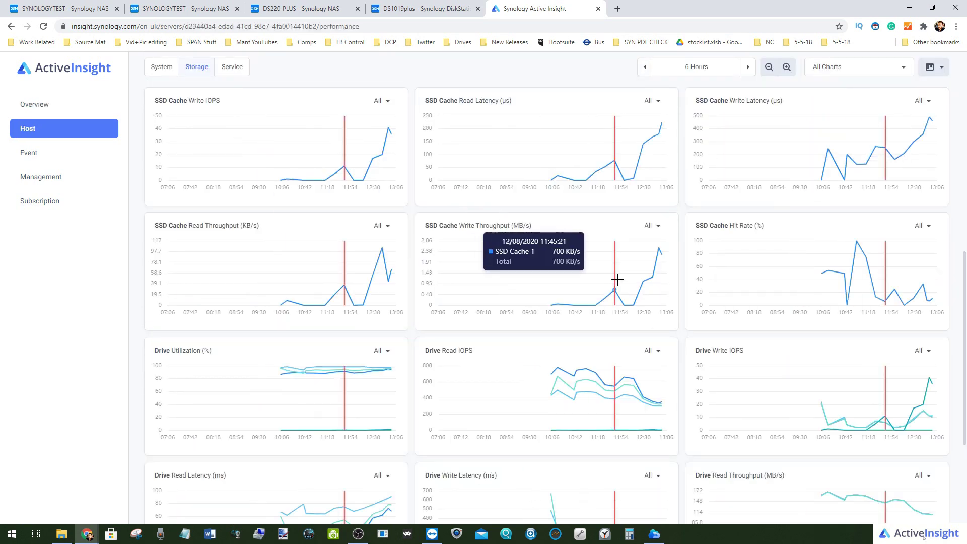
# Step: Open DS220-PLUS from the Host list and show its Storage performance charts
pyautogui.scroll(-2, 282, 287)
pyautogui.scroll(-2, 413, 280)
pyautogui.scroll(6, 425, 286)
pyautogui.click(55, 104)
pyautogui.click(49, 133)
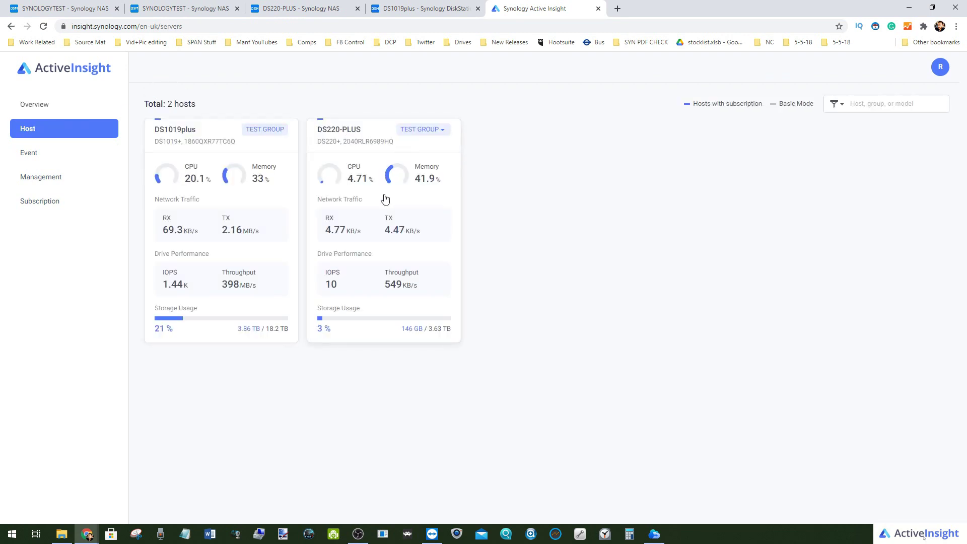
pyautogui.click(352, 179)
pyautogui.click(196, 179)
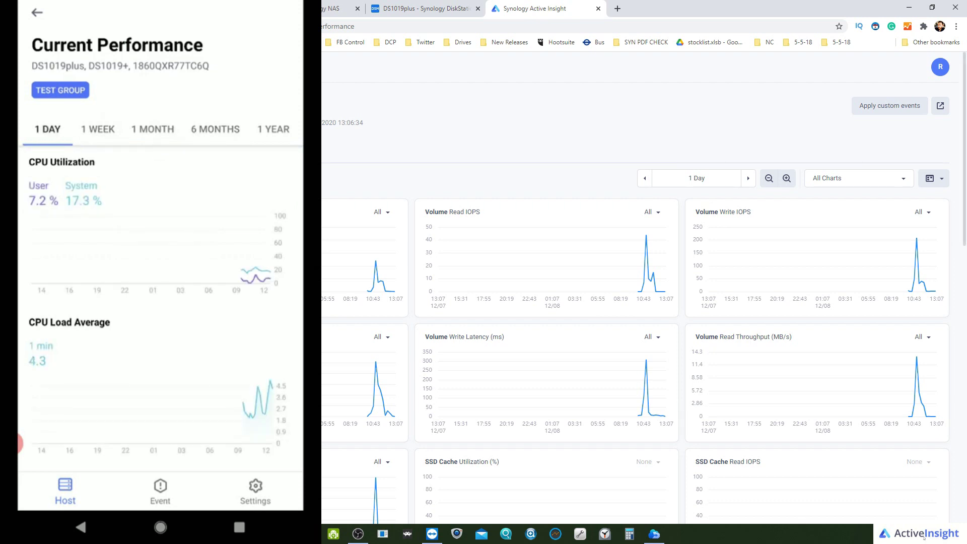
# Step: Return to the Host list showing DS1019plus at 19.9% CPU and DS220-PLUS at 2.79%
pyautogui.scroll(-3, 639, 302)
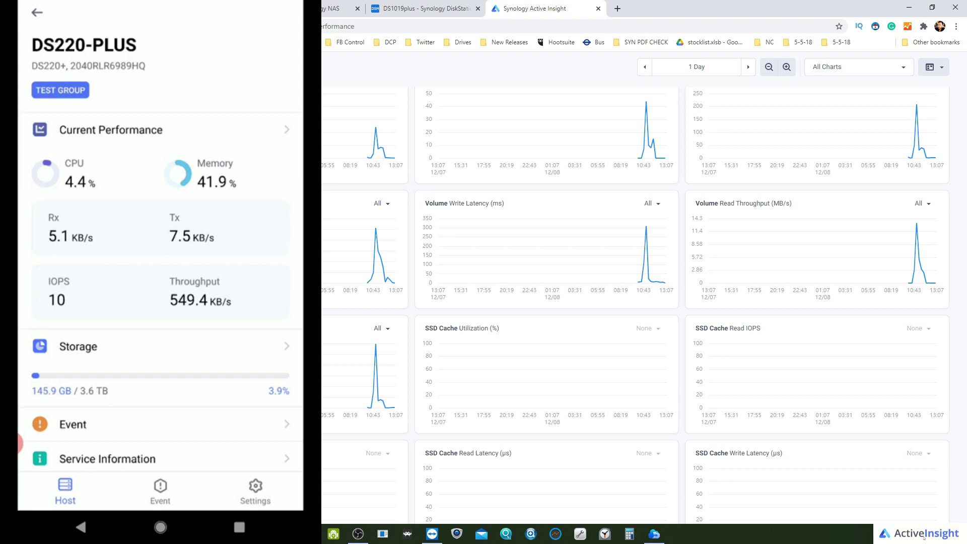
pyautogui.click(44, 132)
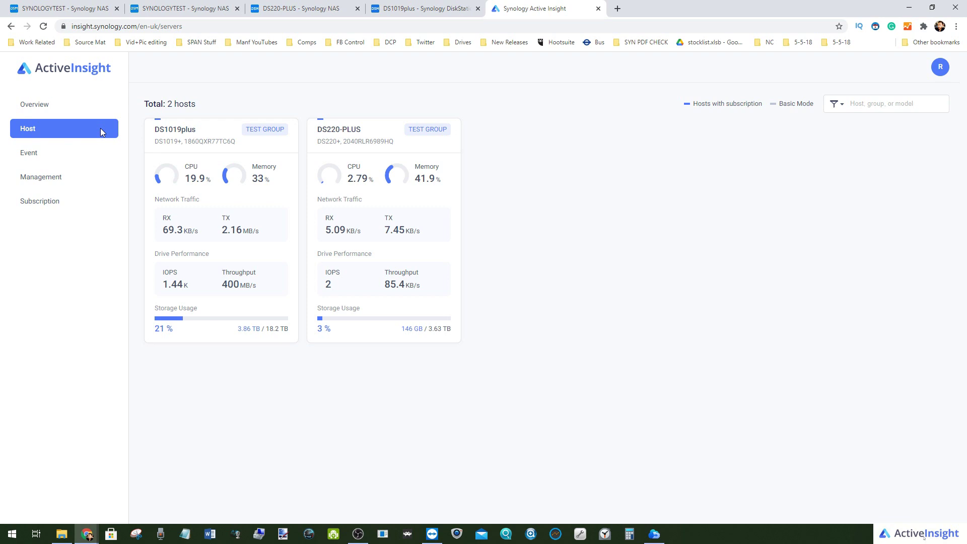
# Step: Check the Event page for new events, then view the Login Session list's 2 current logins
pyautogui.click(386, 9)
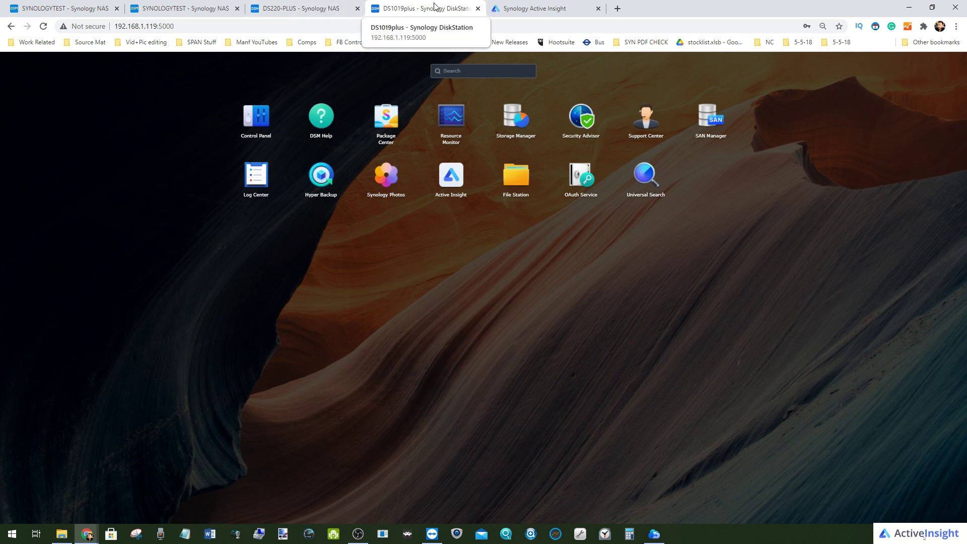
pyautogui.click(517, 4)
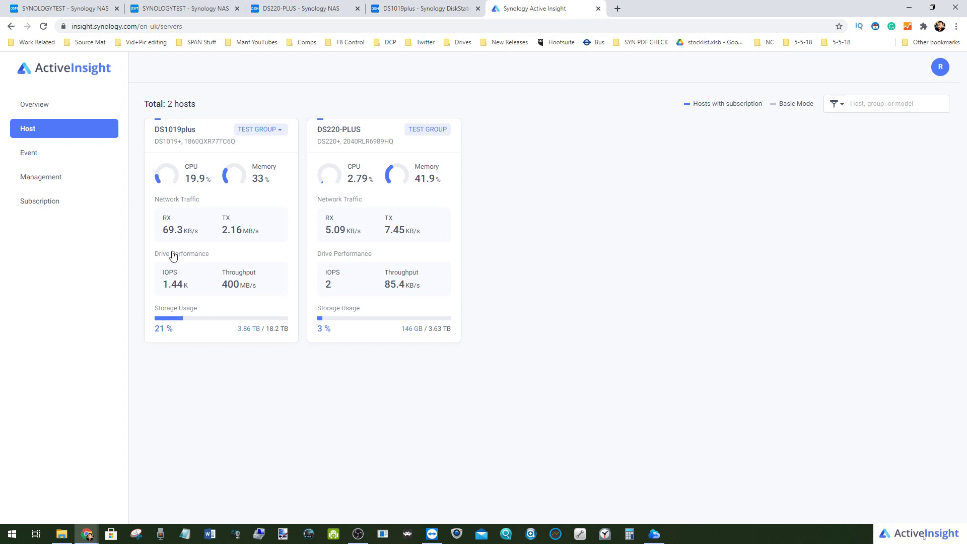
pyautogui.click(50, 160)
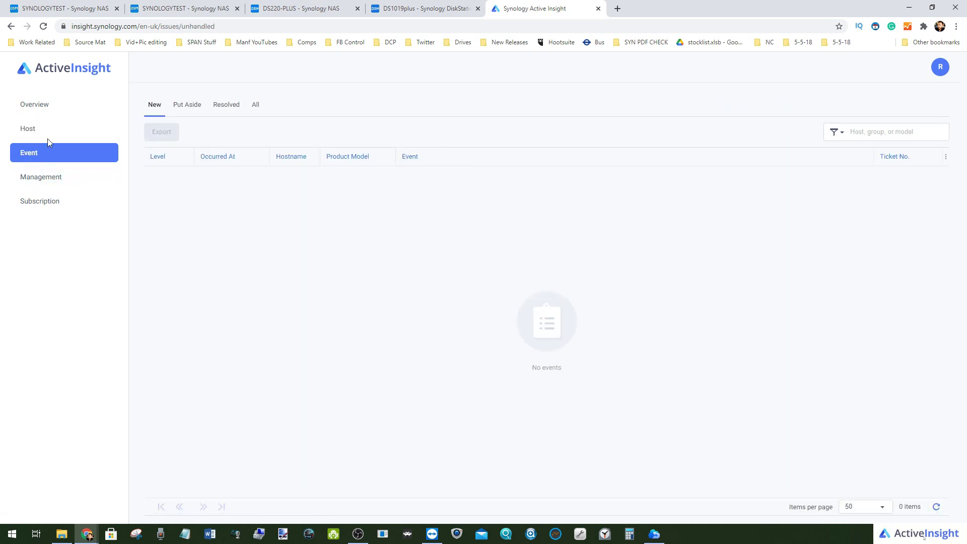
pyautogui.click(68, 182)
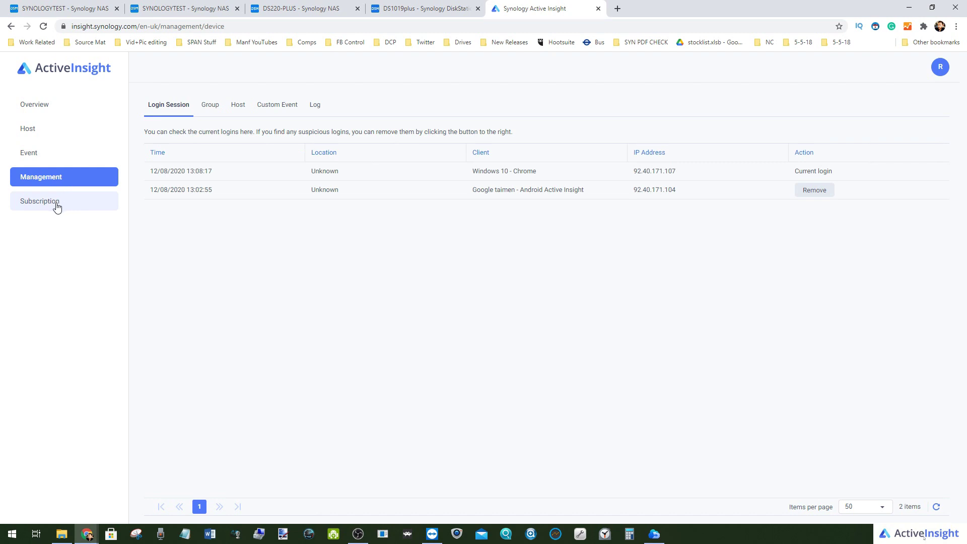
# Step: Review the Beta subscription covering both hosts, then return to the DS1019plus DSM desktop
pyautogui.click(55, 204)
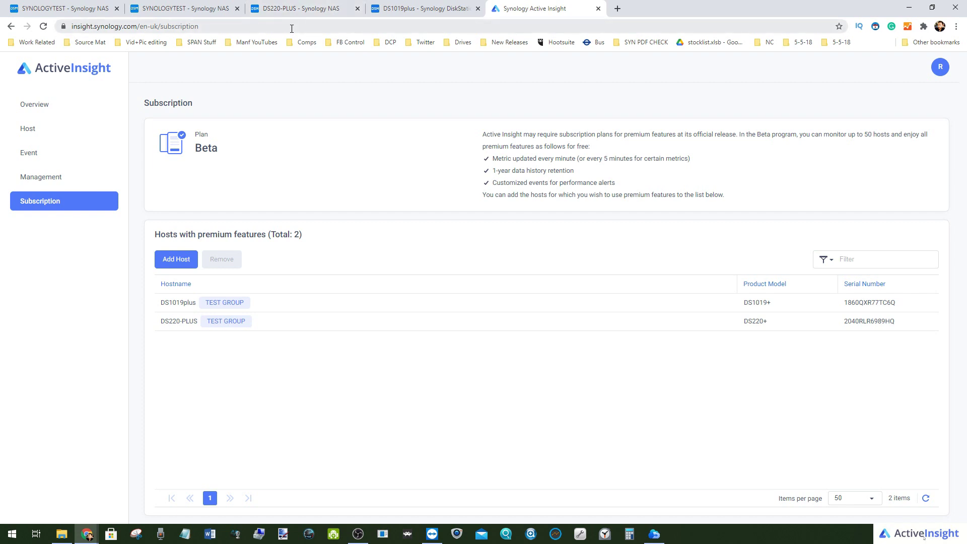
pyautogui.click(448, 8)
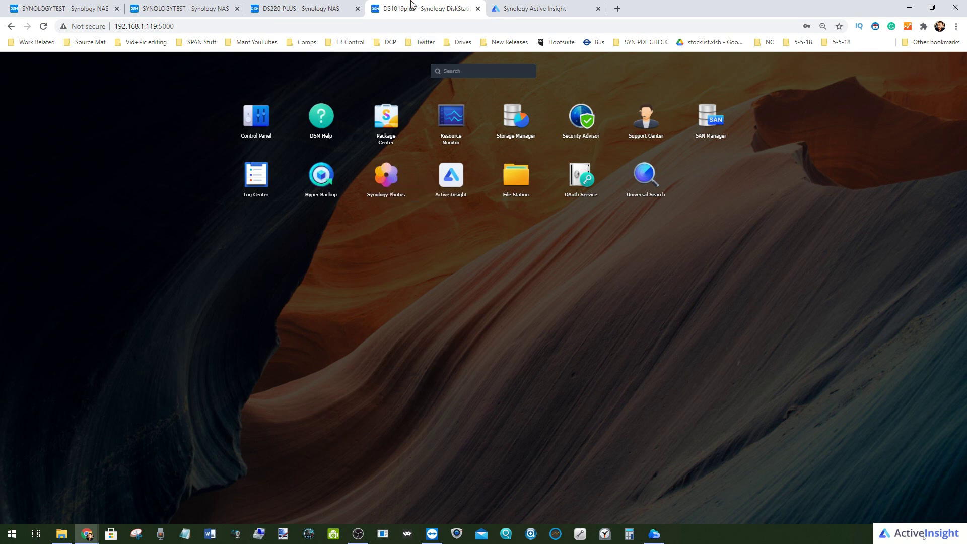
pyautogui.click(529, 8)
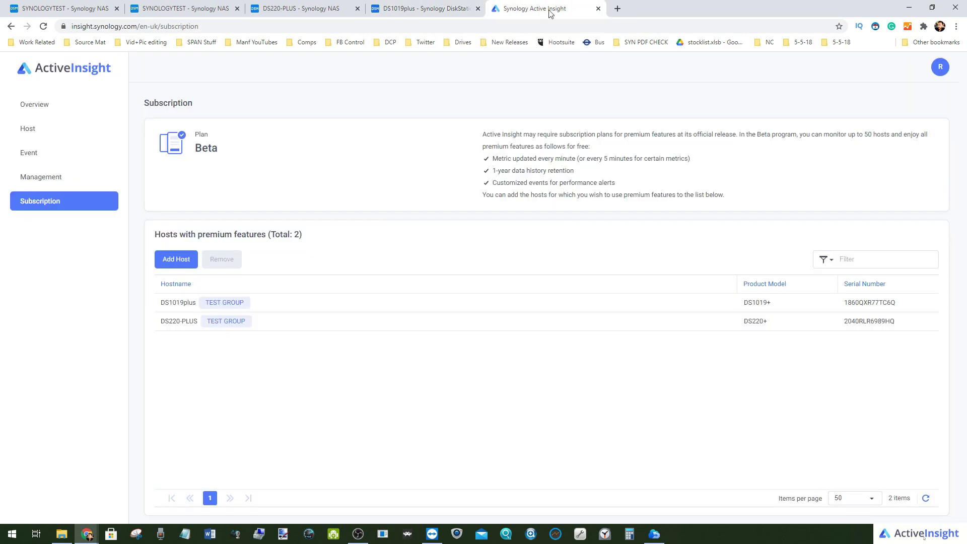
pyautogui.click(436, 7)
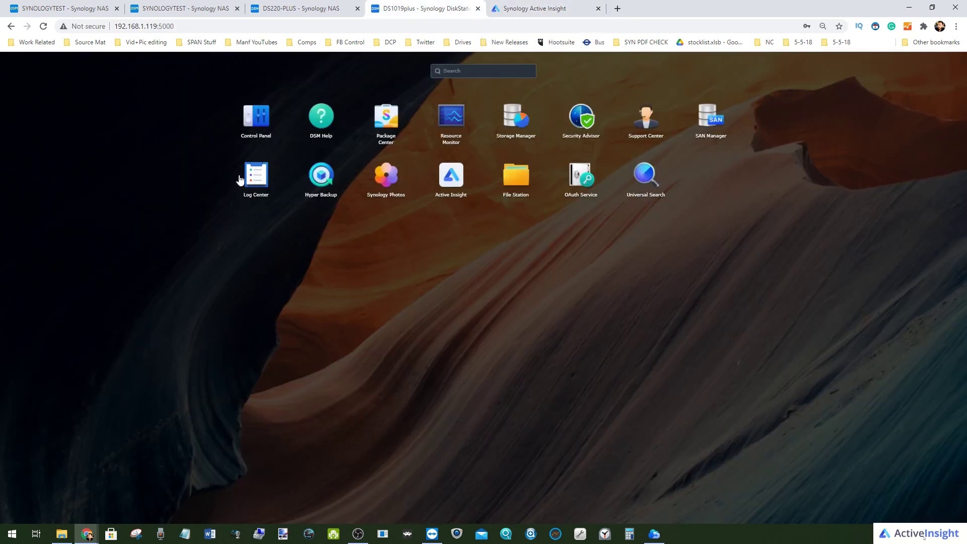